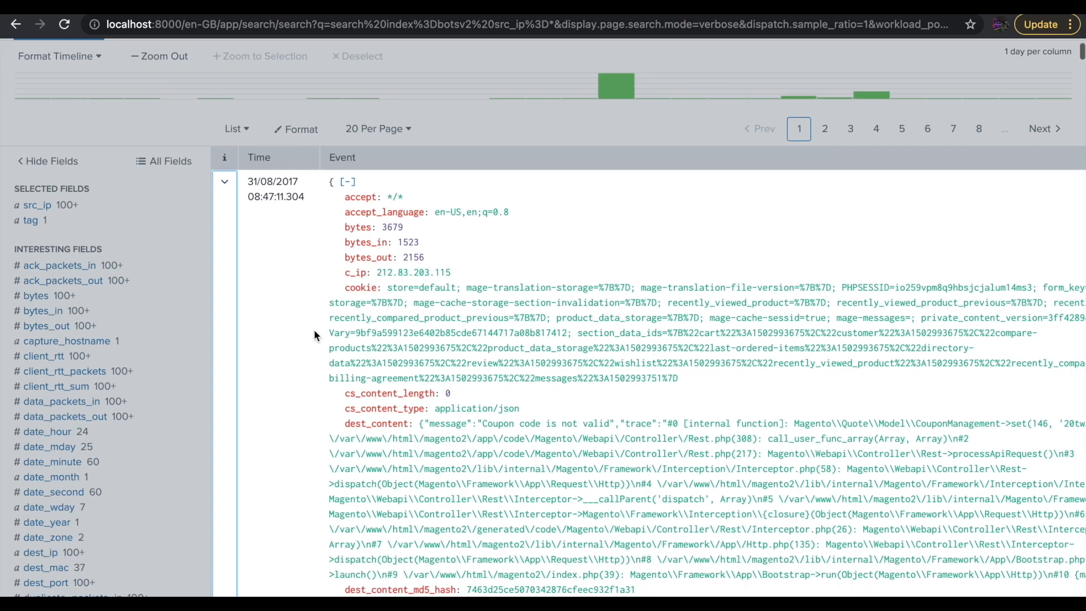
Step: Run the Get Info action for 212.83.203.115 on the expanded event, view the who.is profile, and return to the search results
{"action": "scroll", "coordinate": [315, 334], "scroll_direction": "up", "scroll_amount": 1}
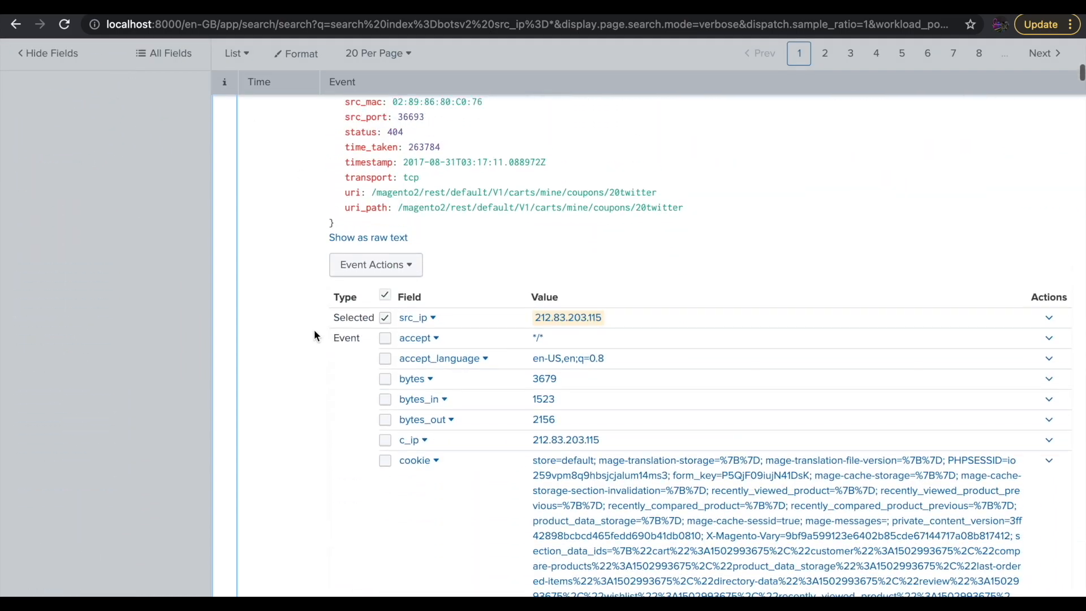
{"action": "left_click", "coordinate": [405, 274]}
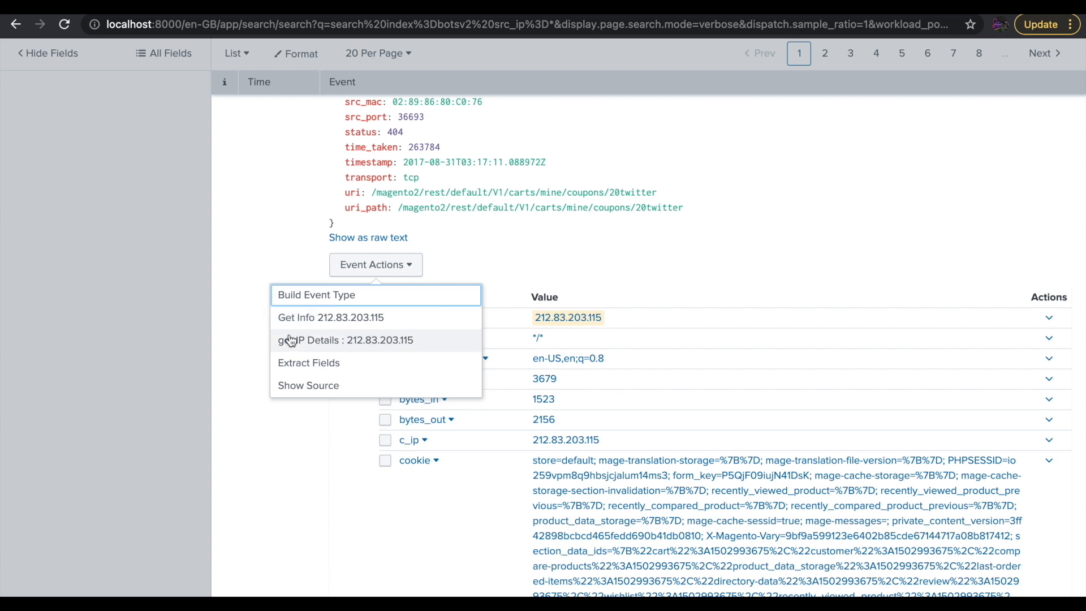
{"action": "left_click", "coordinate": [317, 322]}
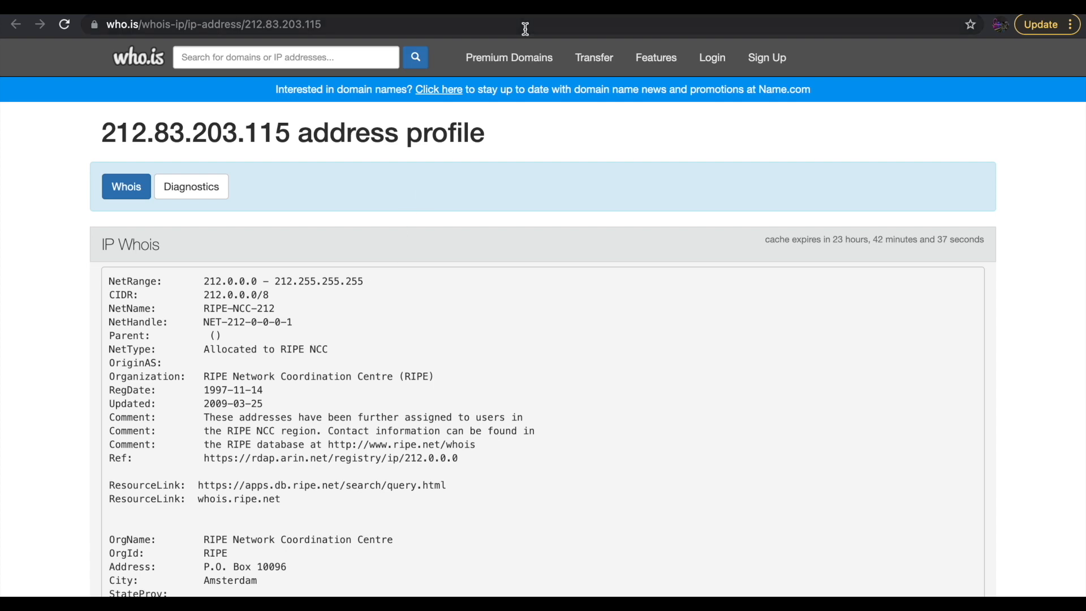
{"action": "left_click", "coordinate": [342, 4]}
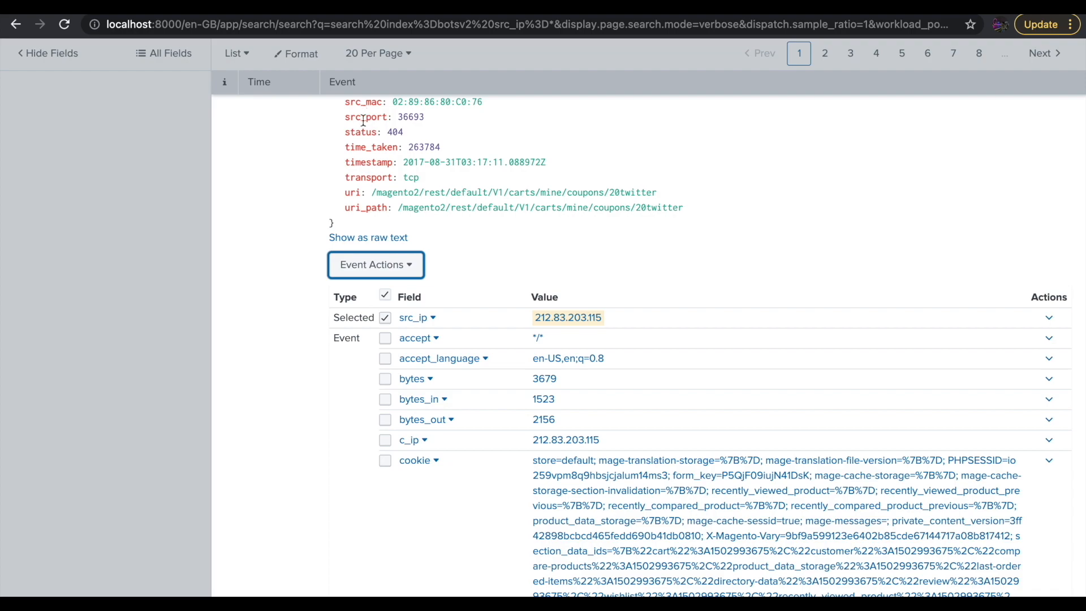
Step: Open the Fields settings page in a separate browser tab and switch to it
{"action": "scroll", "coordinate": [364, 116], "scroll_direction": "up", "scroll_amount": 3}
{"action": "scroll", "coordinate": [363, 120], "scroll_direction": "up", "scroll_amount": 12}
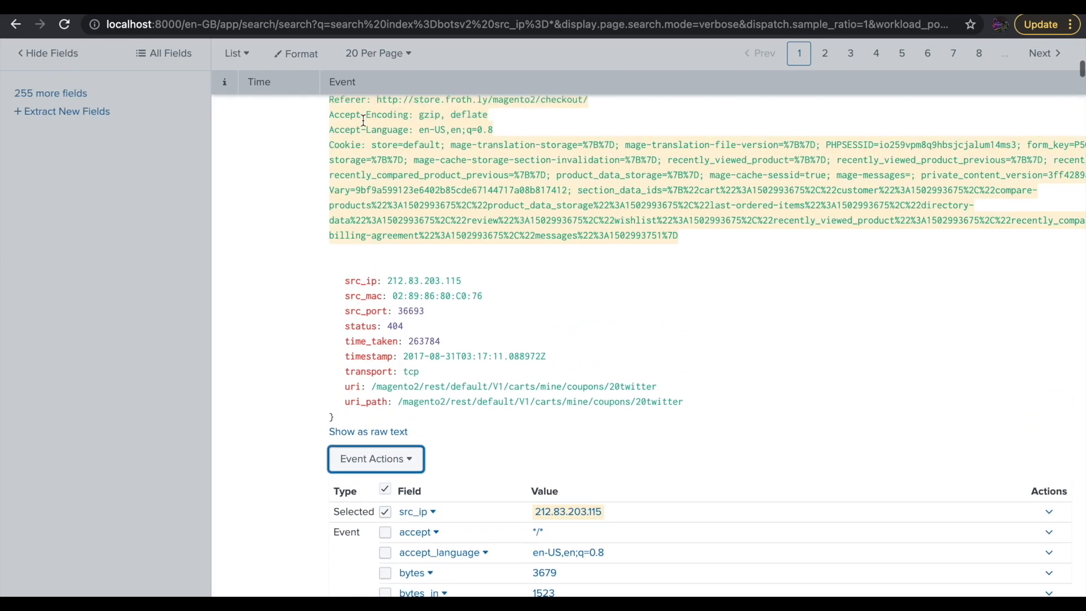
{"action": "scroll", "coordinate": [362, 120], "scroll_direction": "up", "scroll_amount": 15}
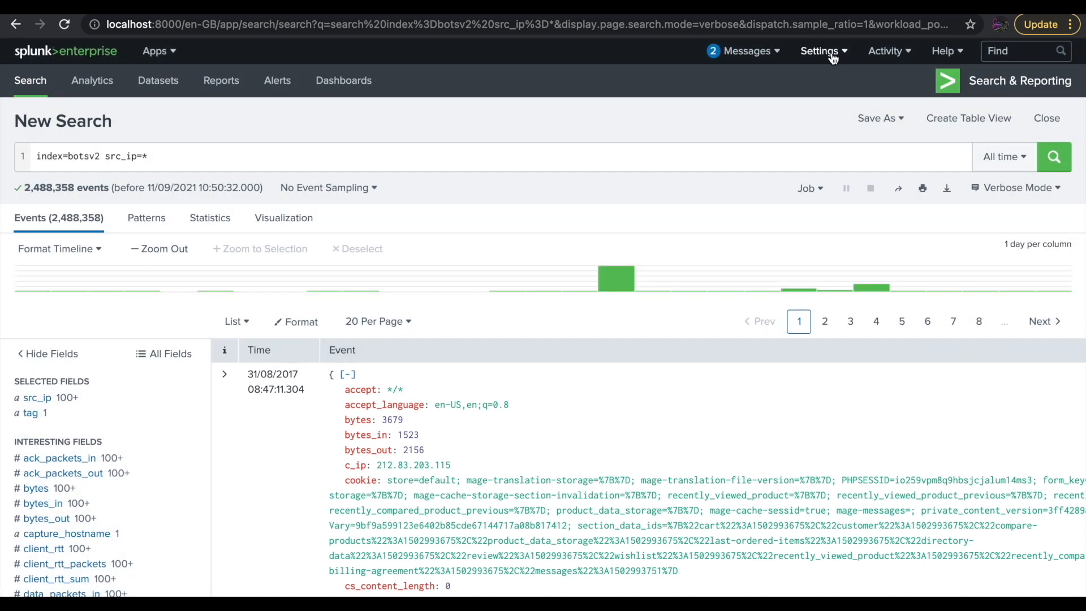
{"action": "left_click", "coordinate": [833, 56]}
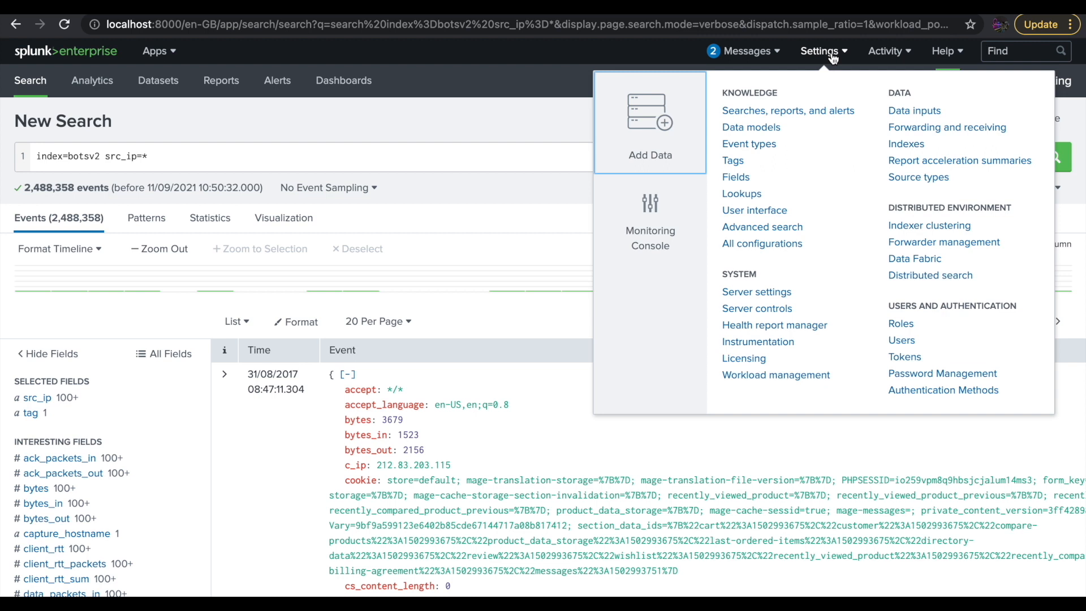
{"action": "right_click", "coordinate": [735, 181]}
{"action": "left_click", "coordinate": [766, 189]}
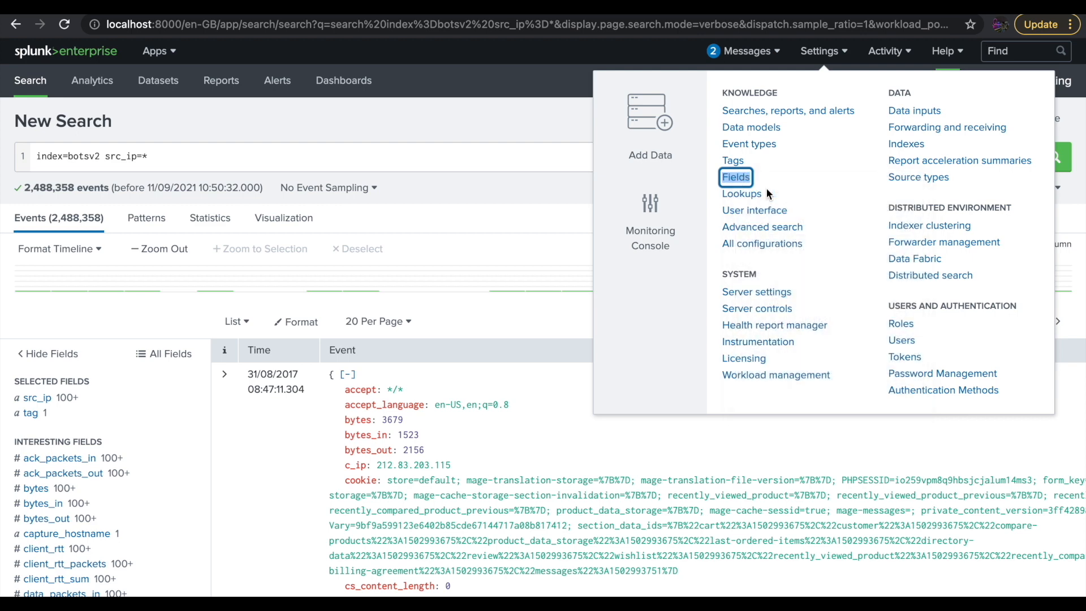
{"action": "left_click", "coordinate": [460, 9]}
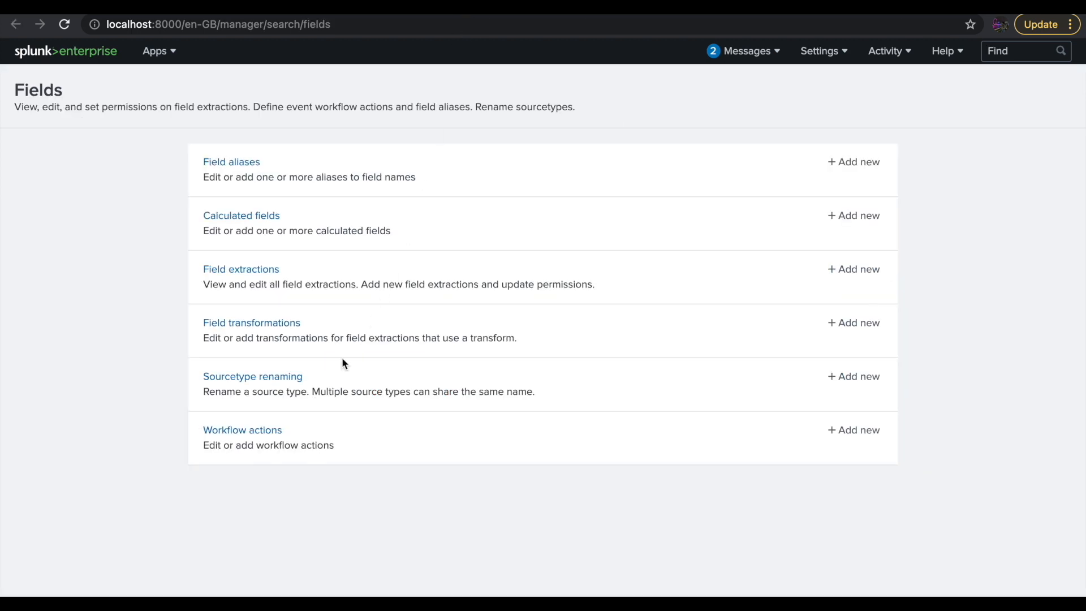
Step: Open the list of workflow actions from the Fields settings
{"action": "scroll", "coordinate": [304, 378], "scroll_direction": "up", "scroll_amount": 5}
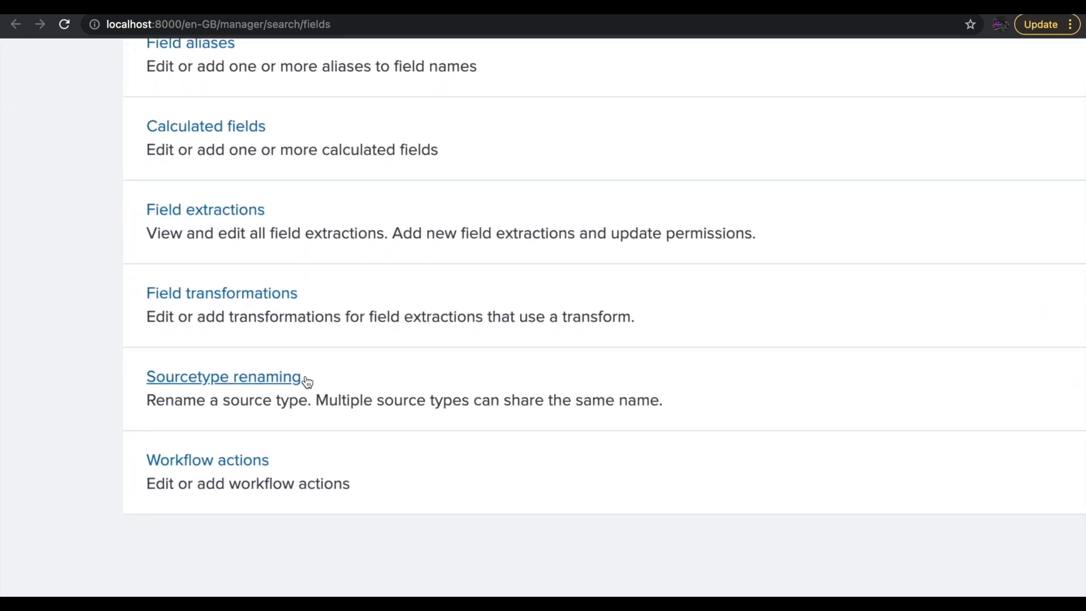
{"action": "scroll", "coordinate": [305, 378], "scroll_direction": "up", "scroll_amount": 1}
{"action": "scroll", "coordinate": [338, 453], "scroll_direction": "down", "scroll_amount": 2}
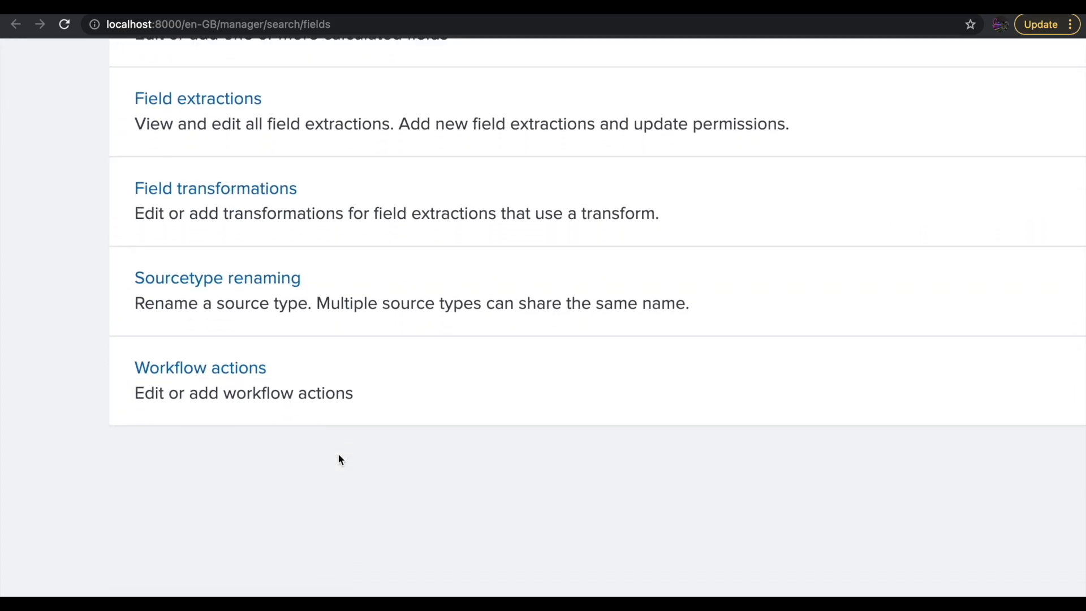
{"action": "scroll", "coordinate": [252, 425], "scroll_direction": "up", "scroll_amount": 1}
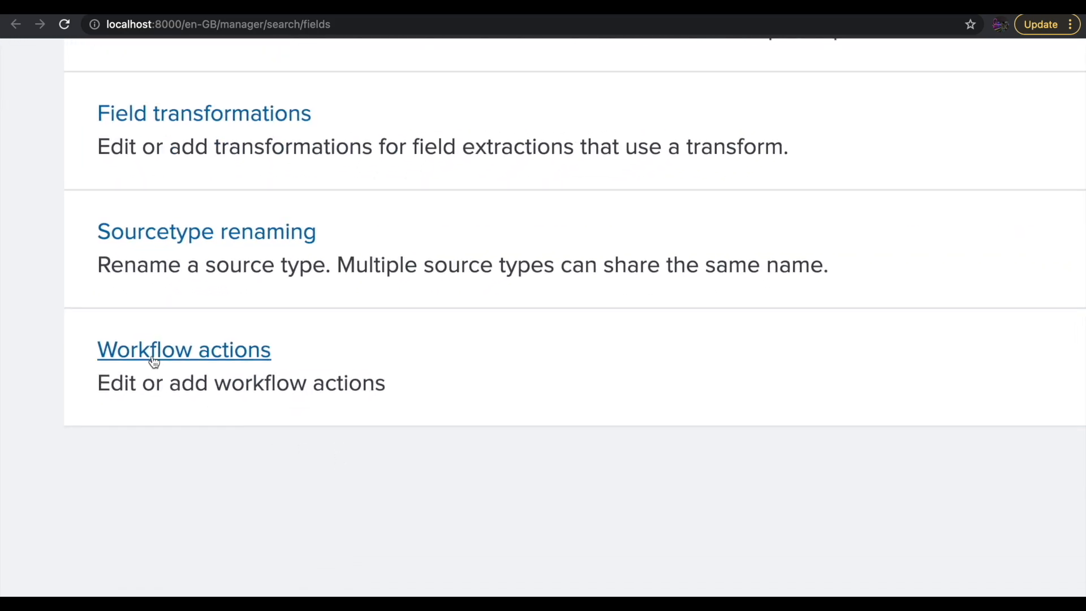
{"action": "left_click", "coordinate": [178, 363]}
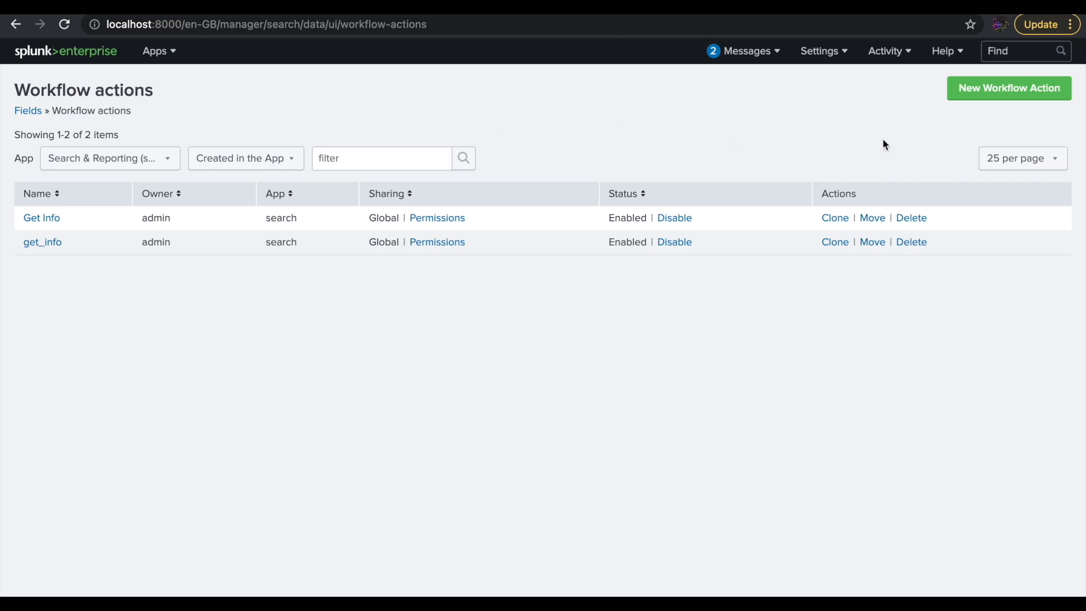
Step: Start a new workflow action and keep search as its destination app
{"action": "scroll", "coordinate": [883, 139], "scroll_direction": "up", "scroll_amount": 5}
{"action": "scroll", "coordinate": [935, 151], "scroll_direction": "right", "scroll_amount": 2}
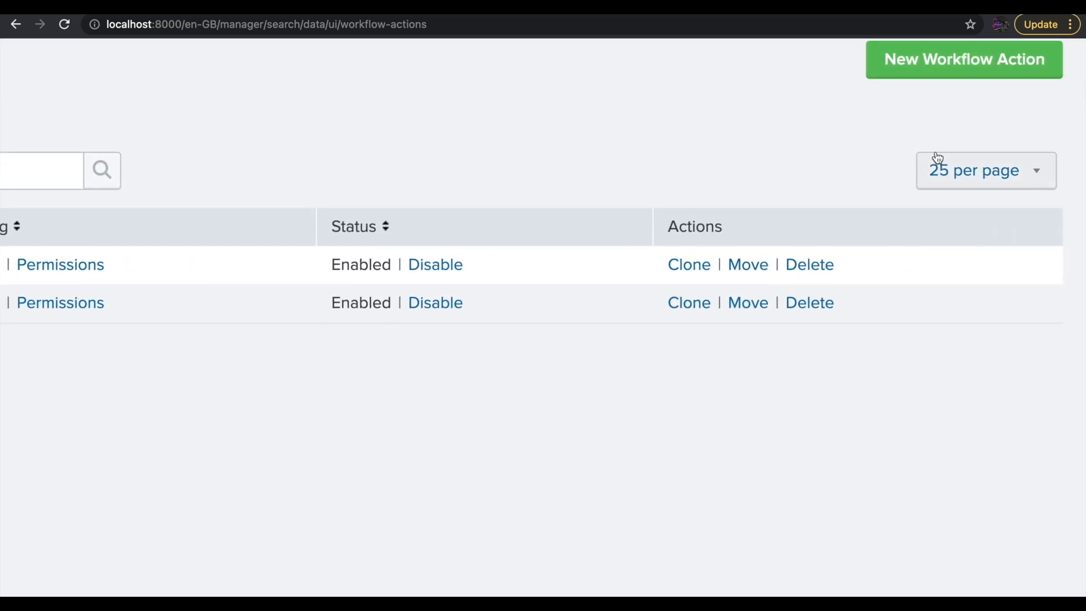
{"action": "left_click", "coordinate": [955, 73]}
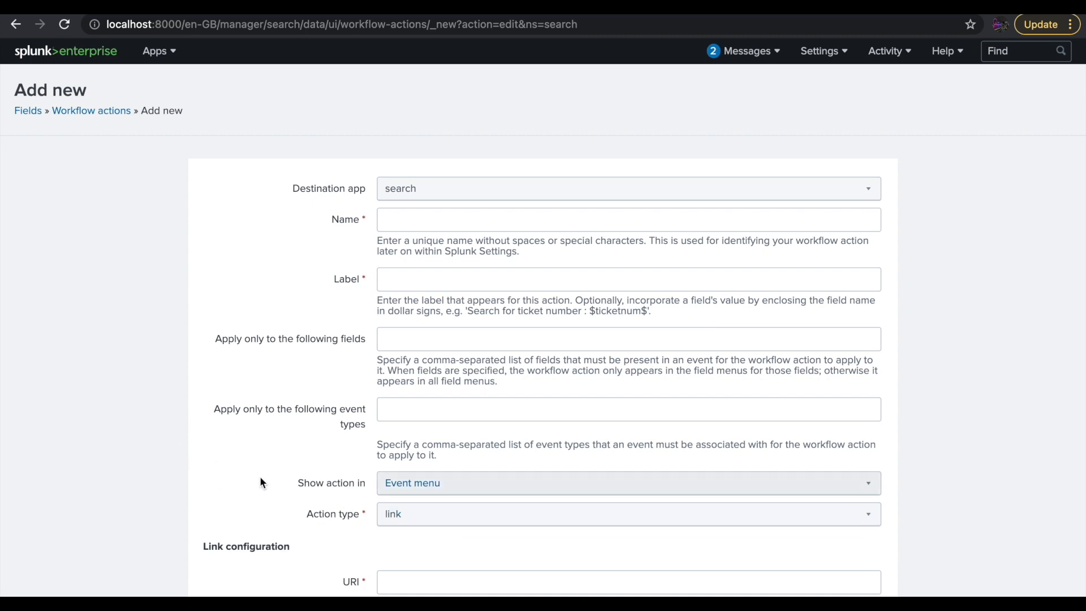
{"action": "scroll", "coordinate": [261, 478], "scroll_direction": "down", "scroll_amount": 2}
{"action": "scroll", "coordinate": [260, 473], "scroll_direction": "up", "scroll_amount": 1}
{"action": "scroll", "coordinate": [260, 470], "scroll_direction": "up", "scroll_amount": 1}
{"action": "scroll", "coordinate": [260, 471], "scroll_direction": "down", "scroll_amount": 2}
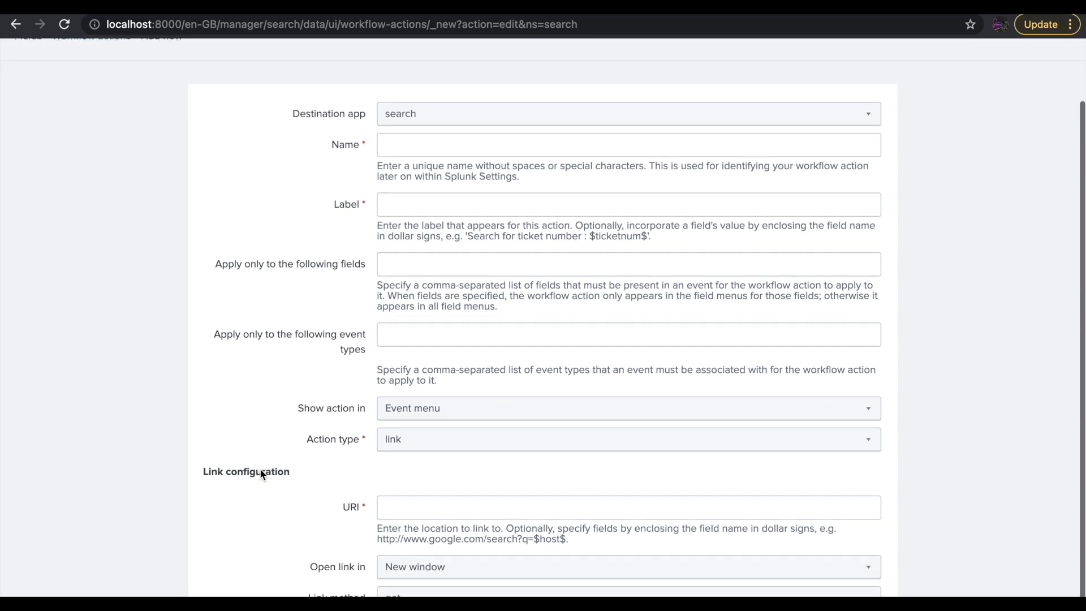
{"action": "scroll", "coordinate": [260, 474], "scroll_direction": "up", "scroll_amount": 2}
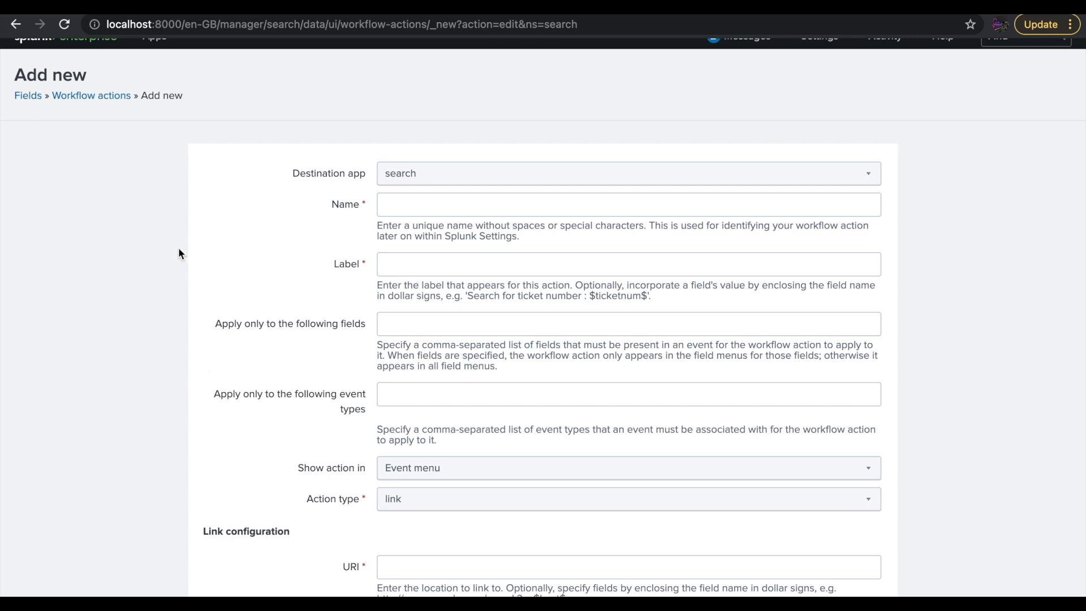
{"action": "scroll", "coordinate": [235, 222], "scroll_direction": "up", "scroll_amount": 1}
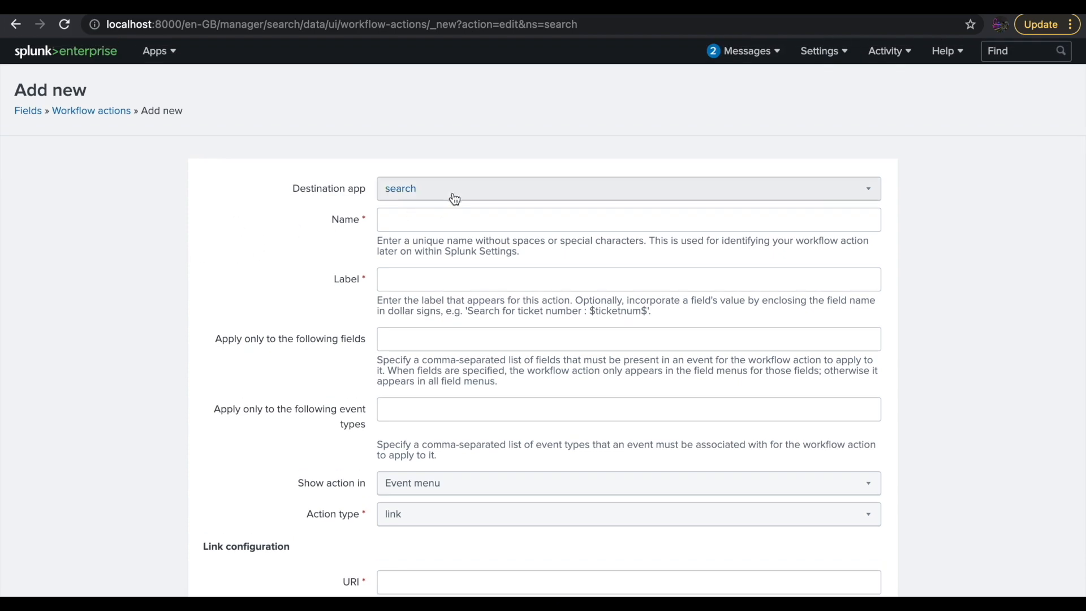
{"action": "left_click", "coordinate": [432, 197]}
{"action": "left_click", "coordinate": [441, 187]}
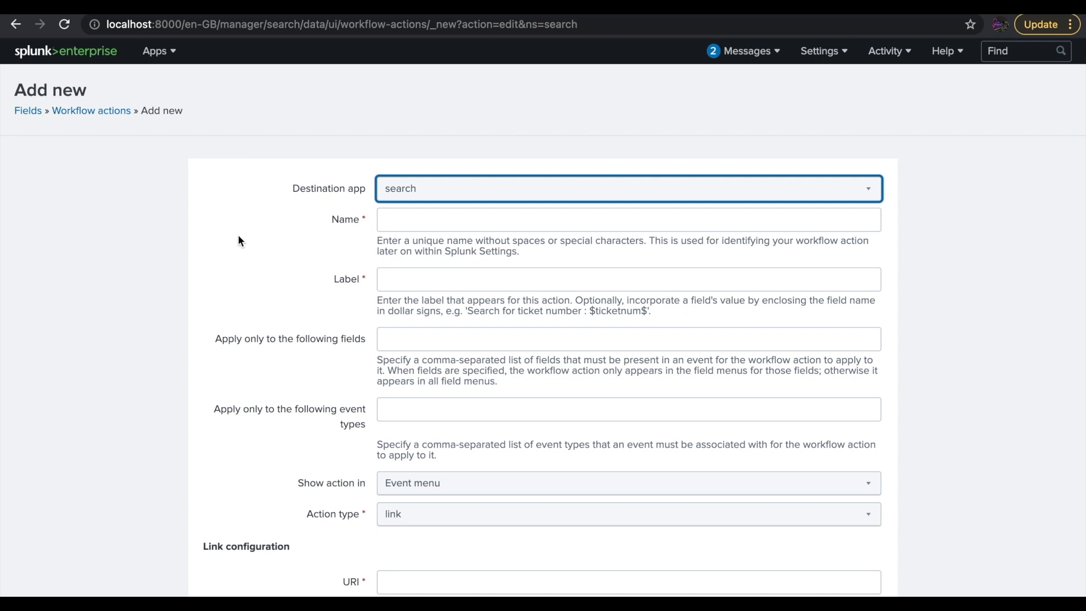
Step: Name the workflow action Demo_Get_Info and copy the same text into its label
{"action": "left_click", "coordinate": [424, 222]}
{"action": "type", "text": "Demo_"}
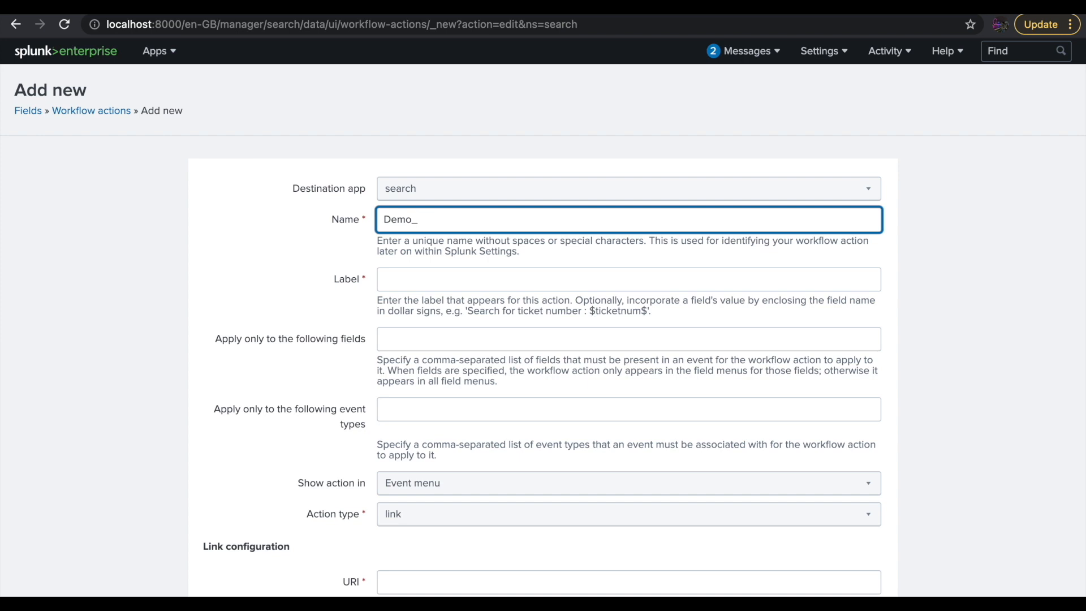
{"action": "type", "text": "Get_Info"}
{"action": "left_click_drag", "start_coordinate": [459, 220], "coordinate": [372, 219]}
{"action": "key", "text": "ctrl+c"}
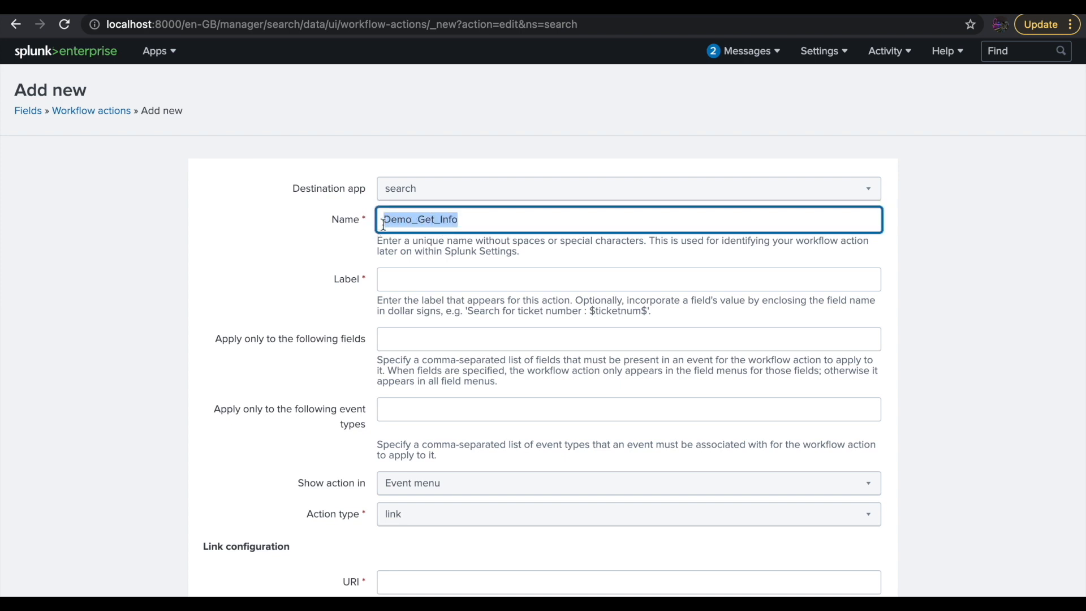
{"action": "left_click", "coordinate": [420, 275]}
{"action": "key", "text": "ctrl+v"}
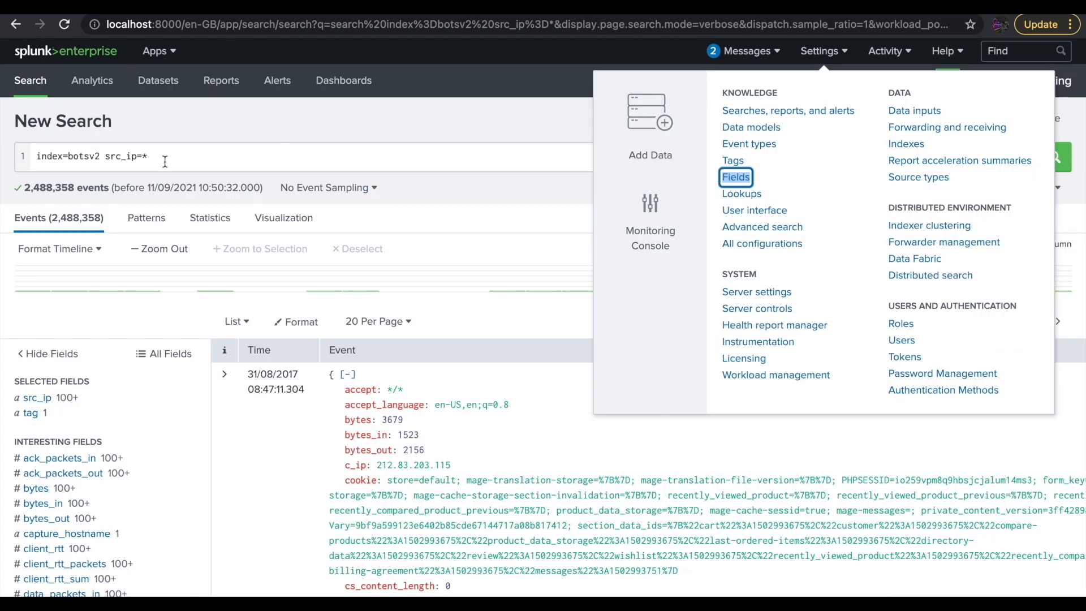
Step: Go back to the botsv2 search and check the source IP field name used in its query
{"action": "left_click", "coordinate": [165, 161]}
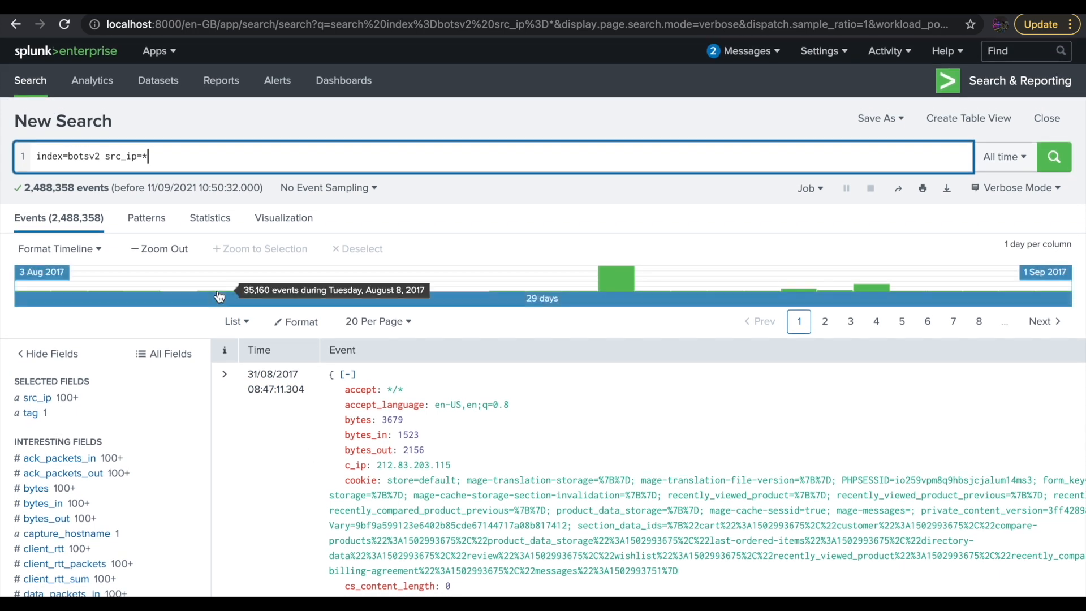
{"action": "left_click", "coordinate": [122, 157]}
{"action": "double_click", "coordinate": [122, 158]}
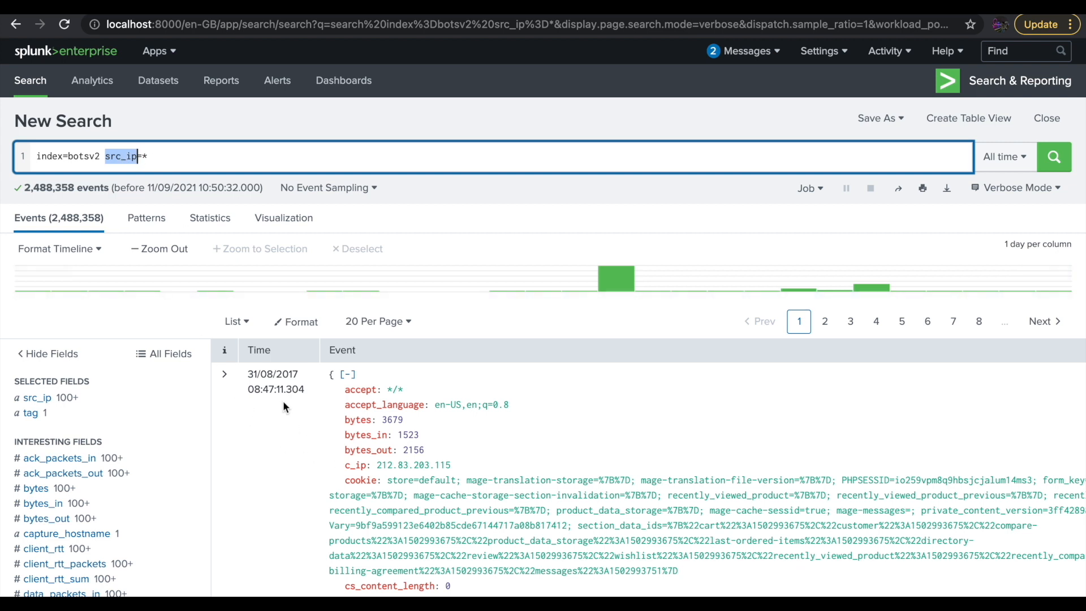
{"action": "left_click", "coordinate": [163, 156]}
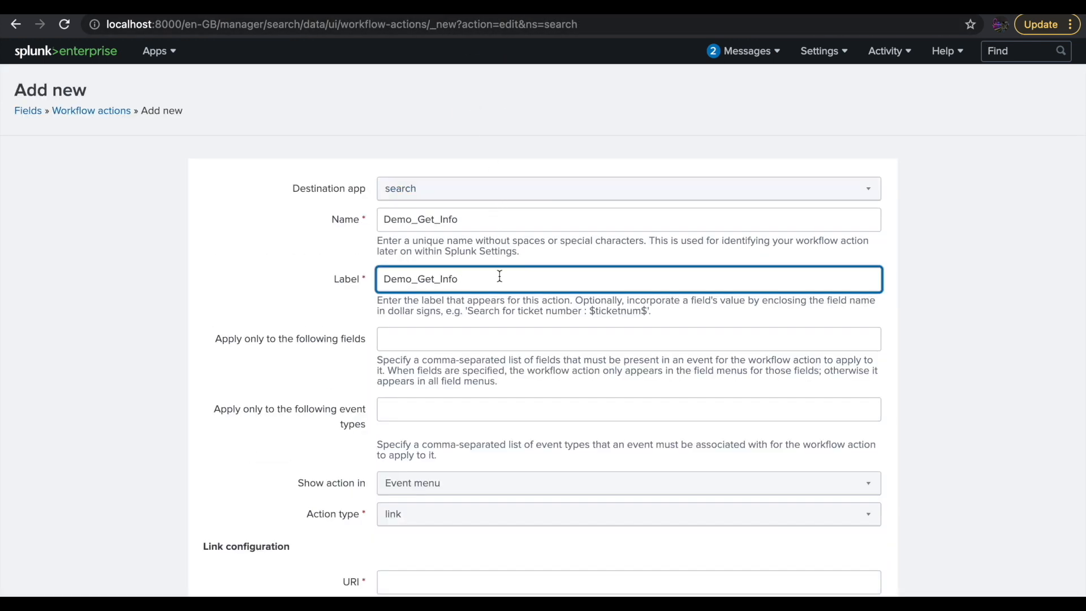
Step: Append $src_ip$ to the Demo_Get_Info label and enter $src_ip$ as the only field the action applies to
{"action": "type", "text": "$sc"}
{"action": "key", "text": "BackSpace"}
{"action": "type", "text": "rc_ip$"}
{"action": "left_click", "coordinate": [475, 341]}
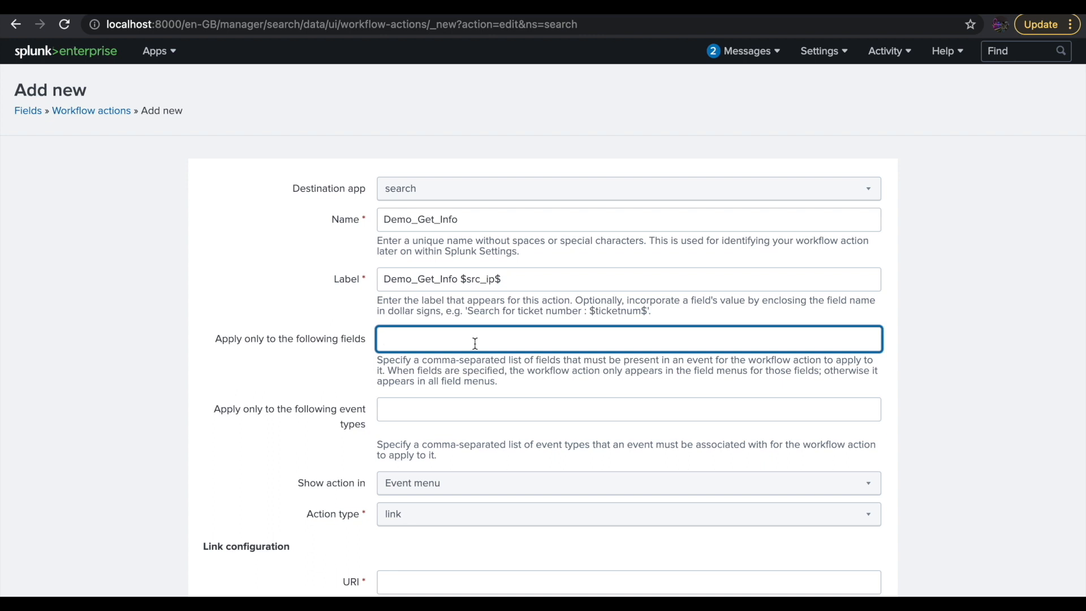
{"action": "type", "text": "$src_ip$"}
{"action": "left_click", "coordinate": [396, 416]}
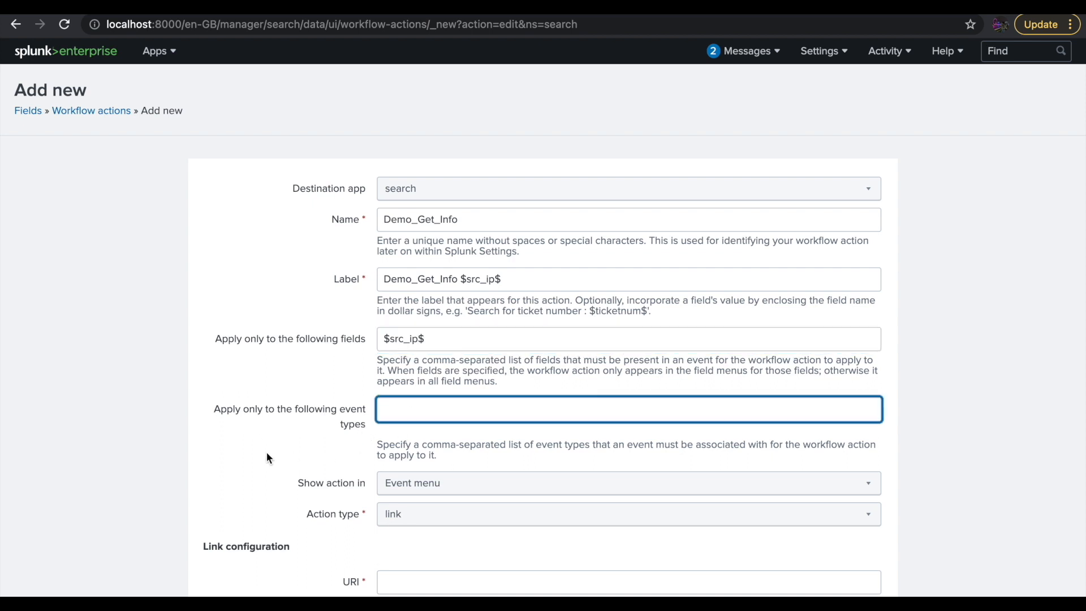
Step: Review where the workflow action can be shown and keep it in the Event menu
{"action": "scroll", "coordinate": [267, 453], "scroll_direction": "down", "scroll_amount": 1}
{"action": "scroll", "coordinate": [266, 453], "scroll_direction": "down", "scroll_amount": 1}
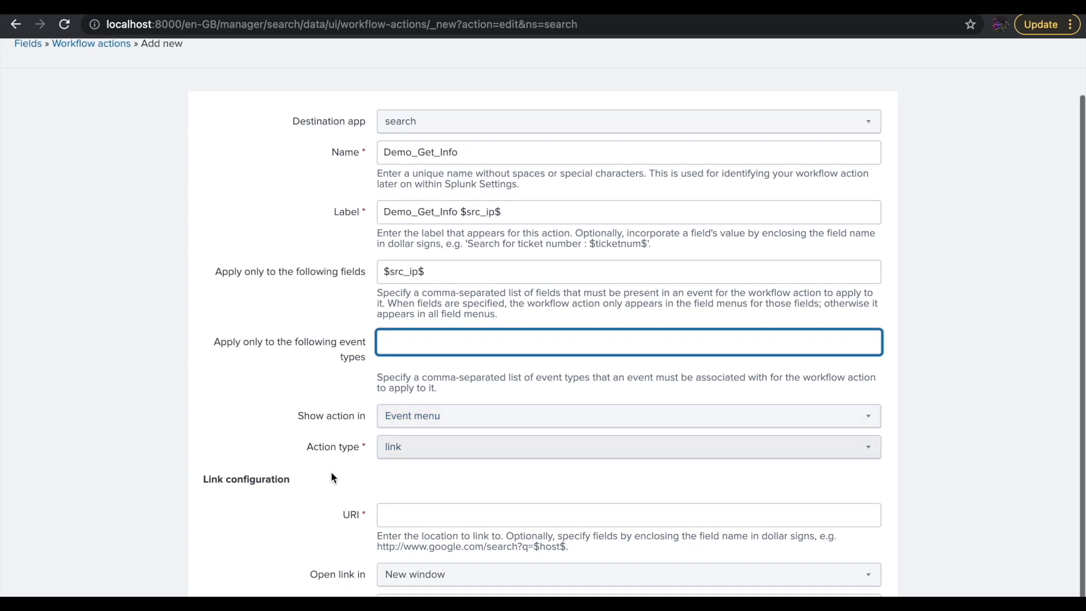
{"action": "left_click", "coordinate": [436, 419]}
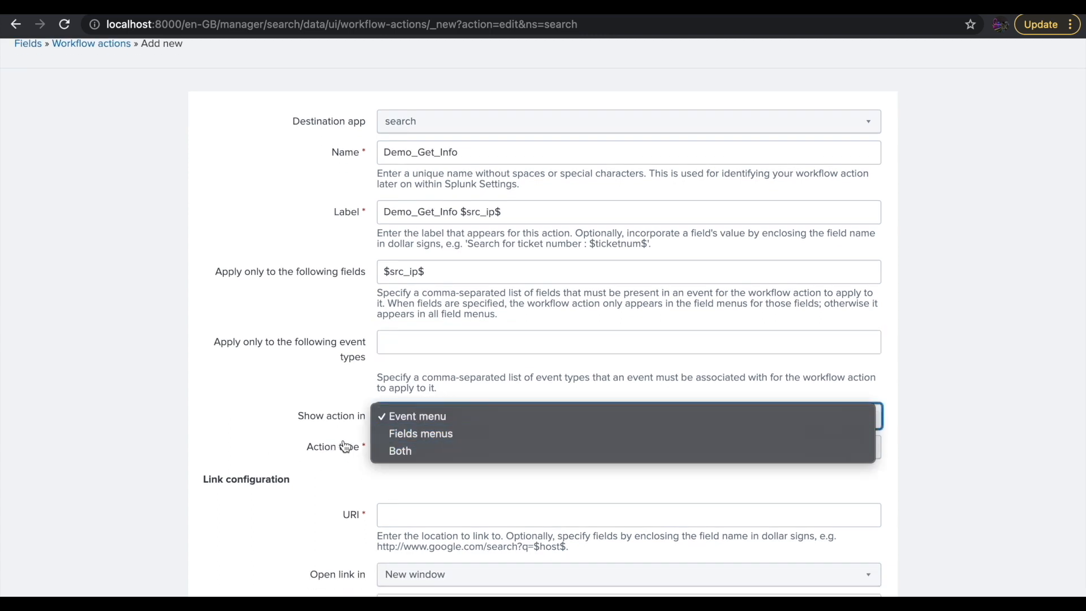
{"action": "left_click", "coordinate": [430, 422]}
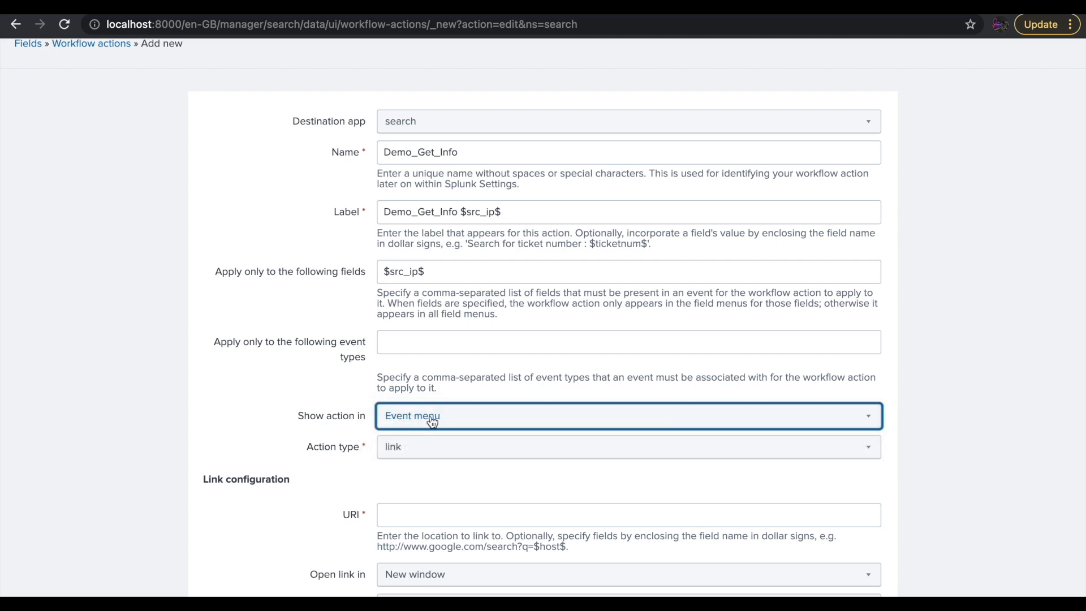
{"action": "left_click", "coordinate": [429, 423]}
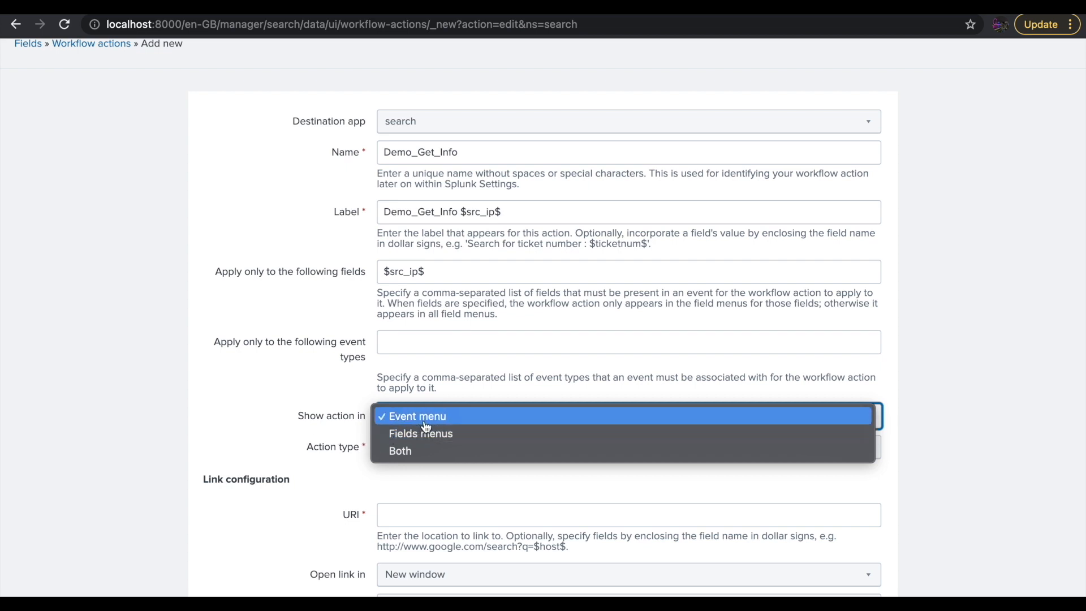
{"action": "left_click", "coordinate": [249, 411]}
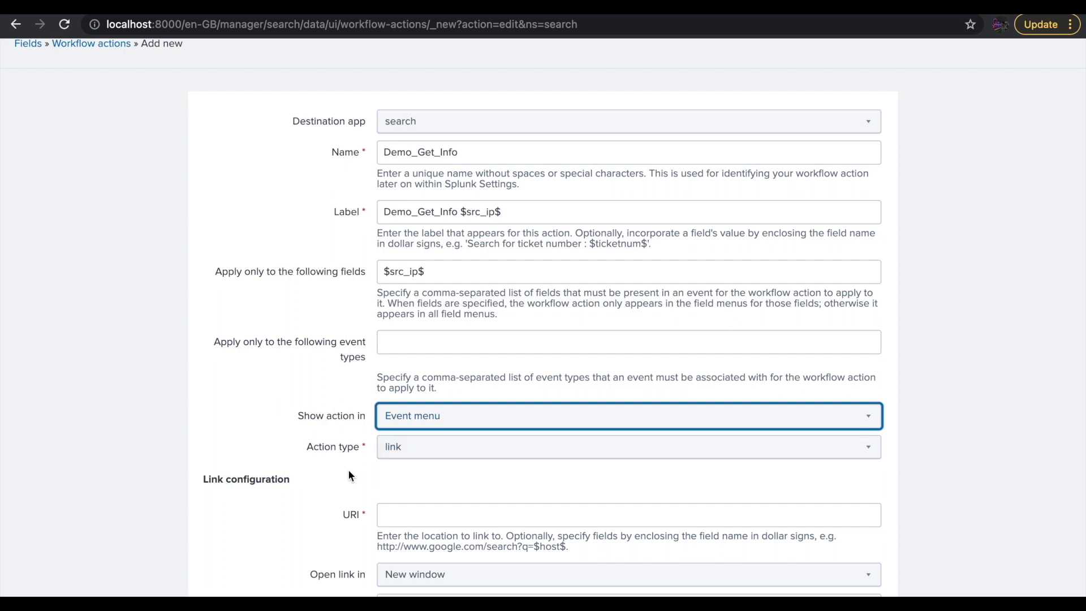
Step: Review the available action types and keep link for the workflow action
{"action": "scroll", "coordinate": [349, 463], "scroll_direction": "down", "scroll_amount": 1}
{"action": "left_click", "coordinate": [436, 444]}
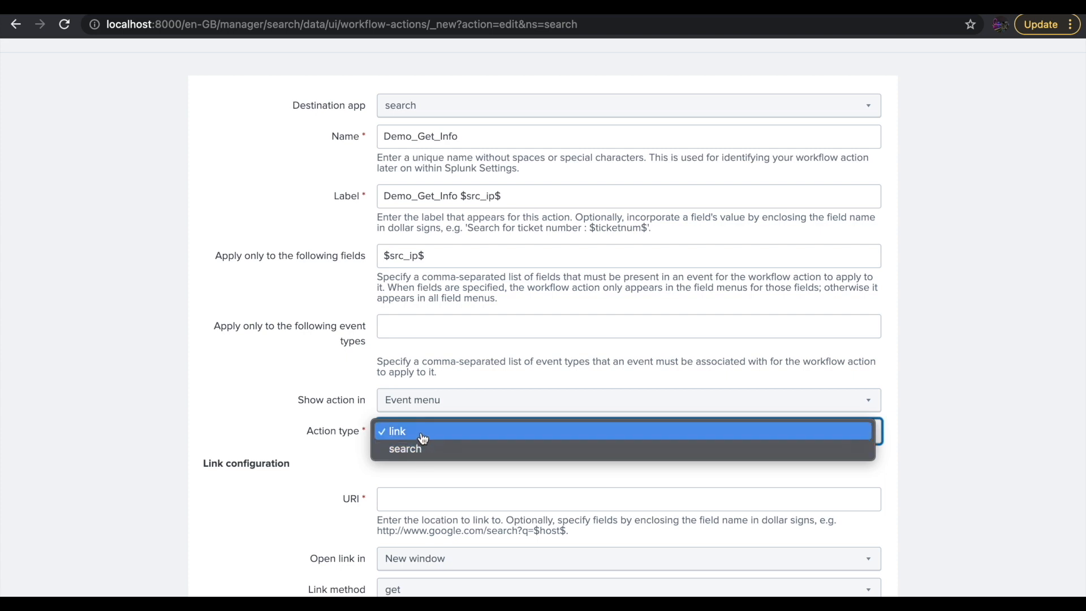
{"action": "left_click", "coordinate": [266, 417]}
{"action": "scroll", "coordinate": [310, 460], "scroll_direction": "down", "scroll_amount": 1}
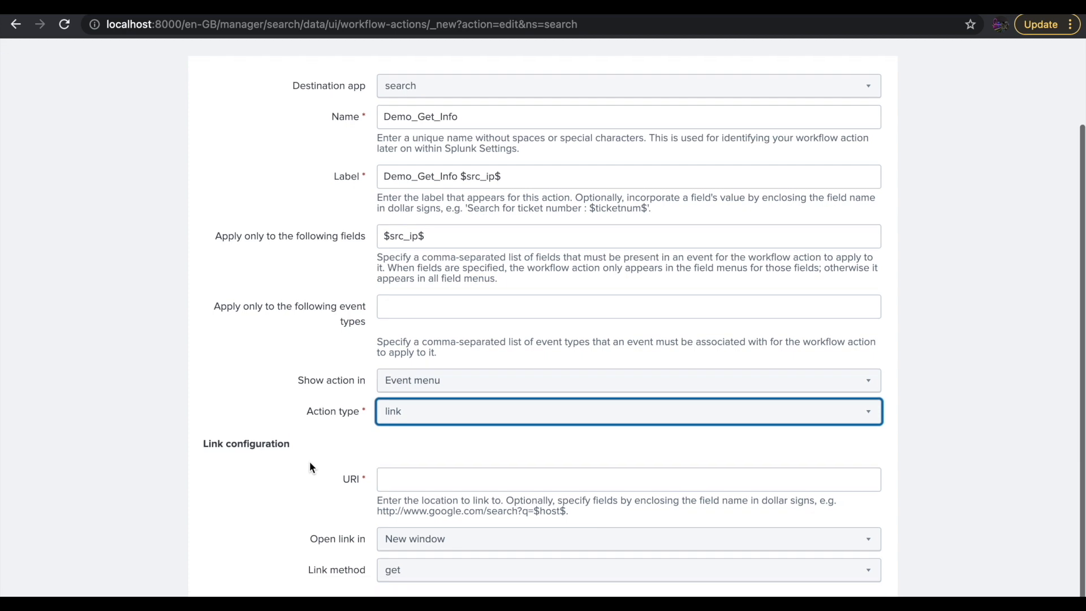
{"action": "scroll", "coordinate": [310, 467], "scroll_direction": "down", "scroll_amount": 2}
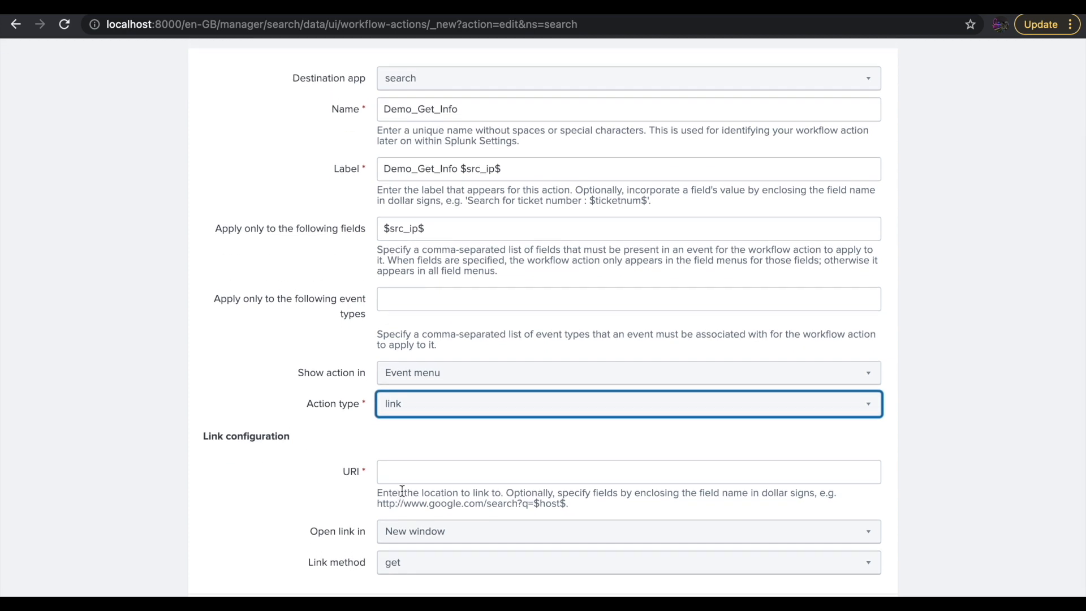
{"action": "left_click", "coordinate": [403, 476]}
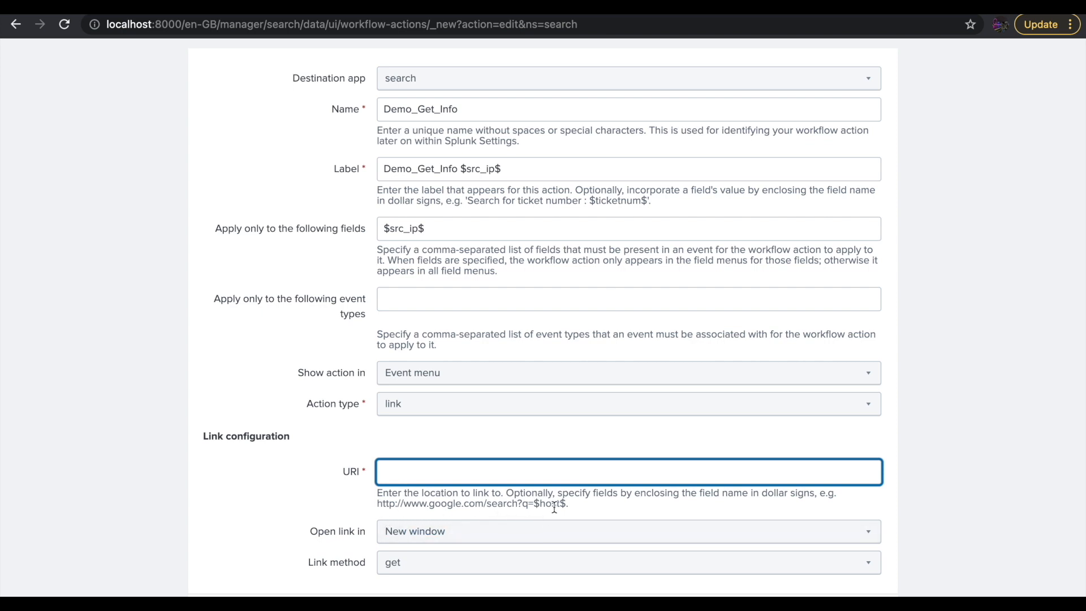
{"action": "left_click_drag", "start_coordinate": [569, 505], "coordinate": [377, 508]}
{"action": "left_click", "coordinate": [403, 478]}
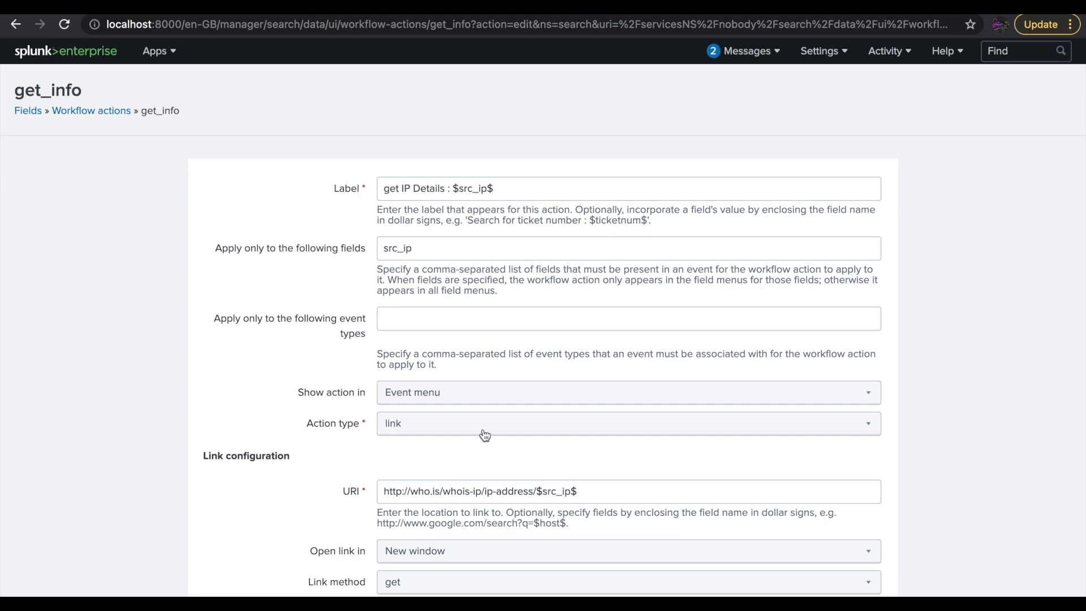
{"action": "left_click_drag", "start_coordinate": [585, 491], "coordinate": [374, 492]}
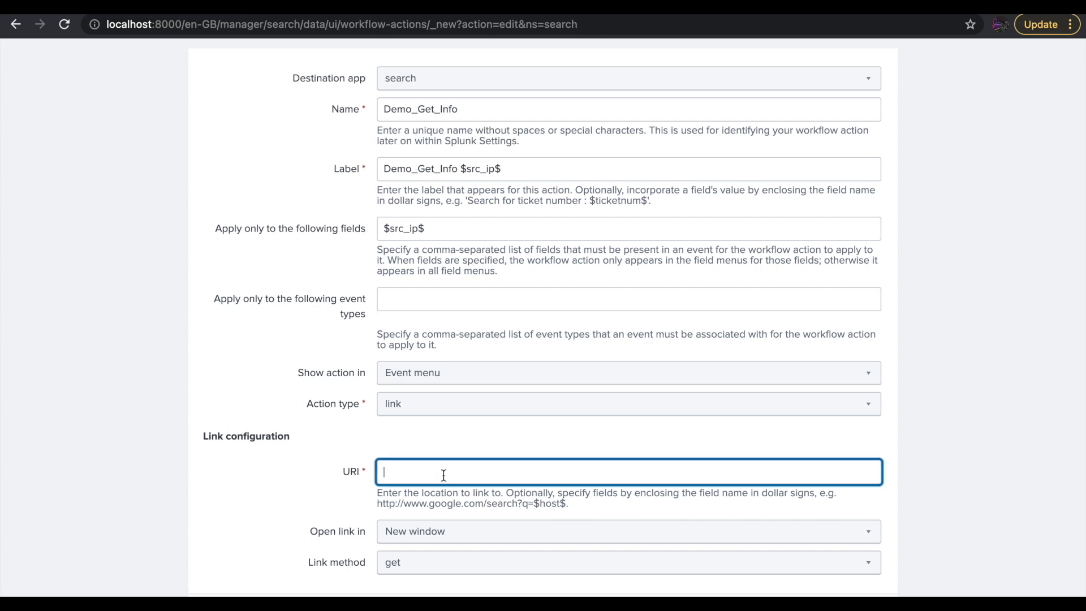
{"action": "type", "text": "http://who.is/whois-ip/ip-address/$src_ip$"}
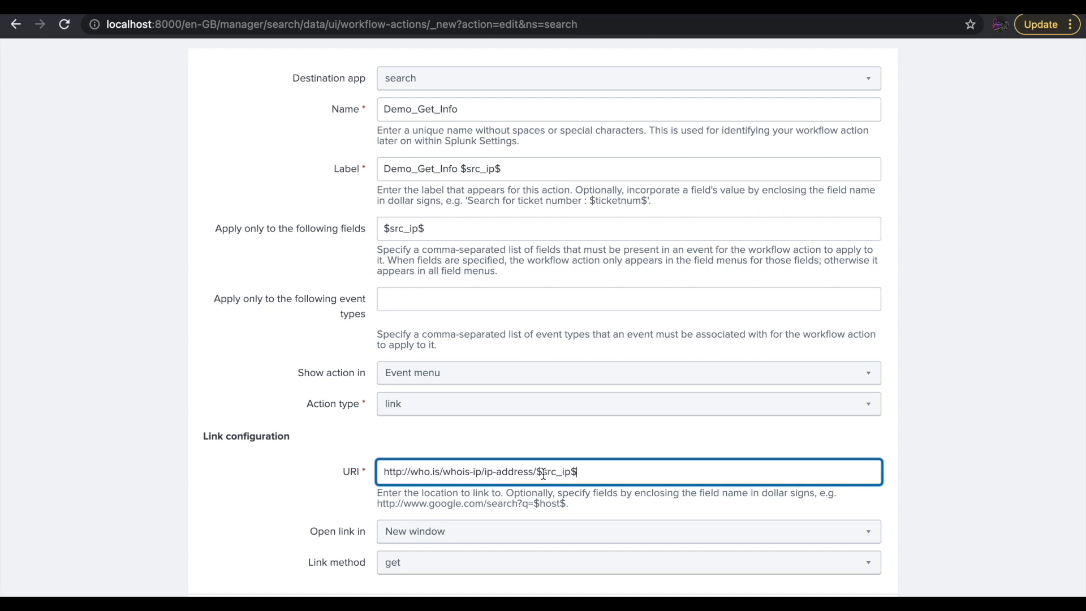
Step: Review the link-opening, link method and action type options, keep New window, get and link, and save the workflow action
{"action": "scroll", "coordinate": [310, 510], "scroll_direction": "down", "scroll_amount": 1}
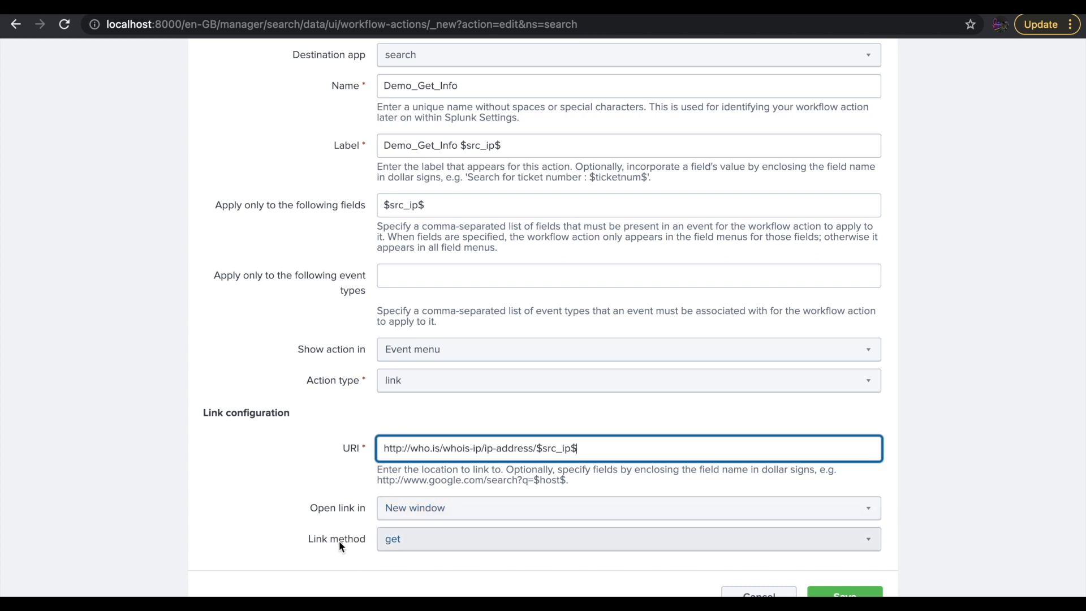
{"action": "left_click", "coordinate": [410, 516]}
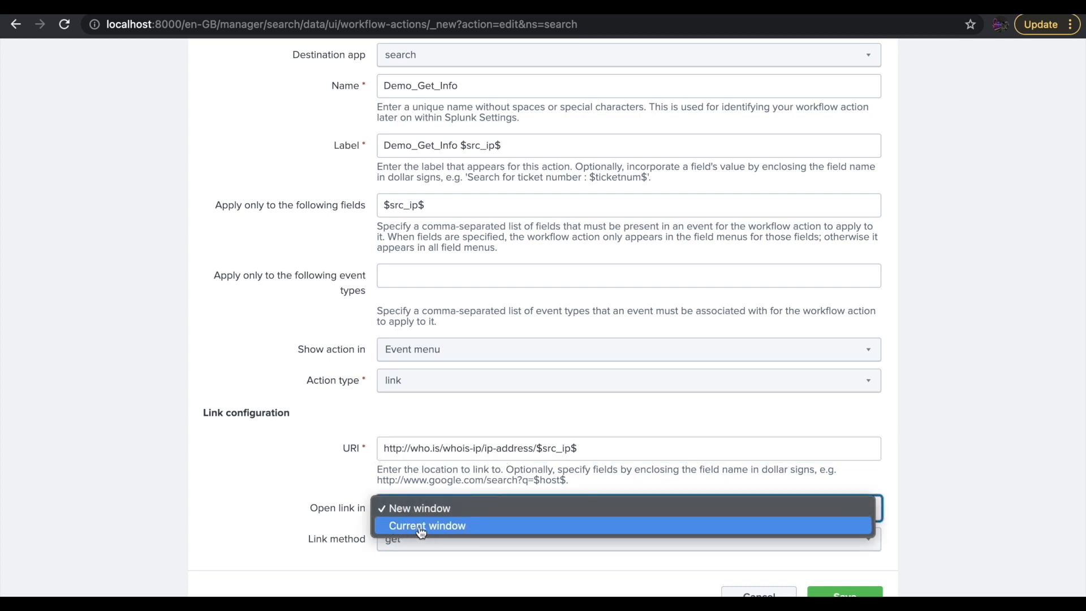
{"action": "left_click", "coordinate": [283, 509]}
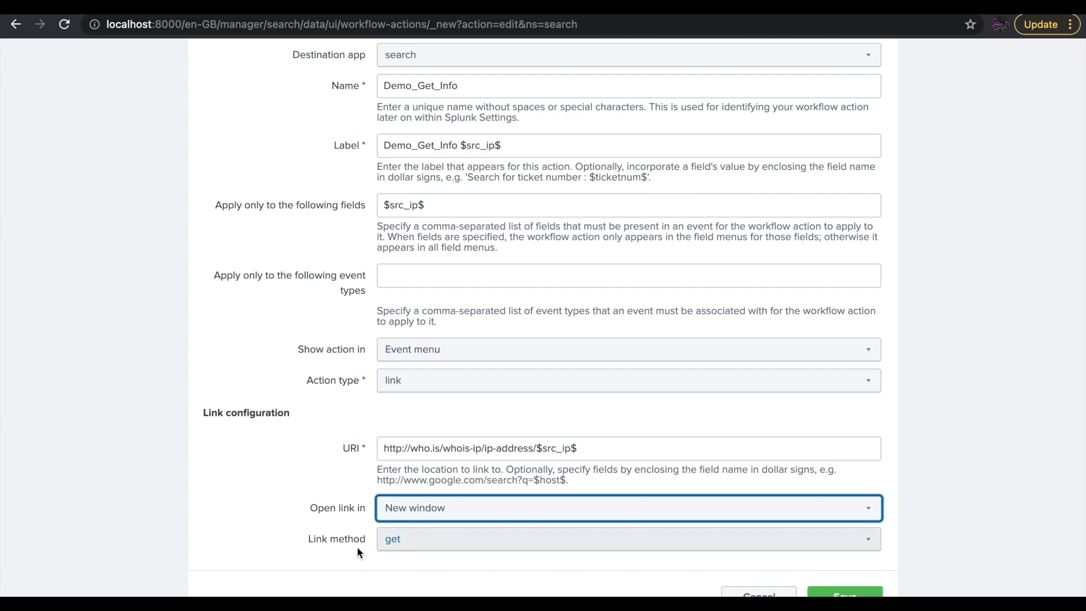
{"action": "left_click", "coordinate": [417, 543]}
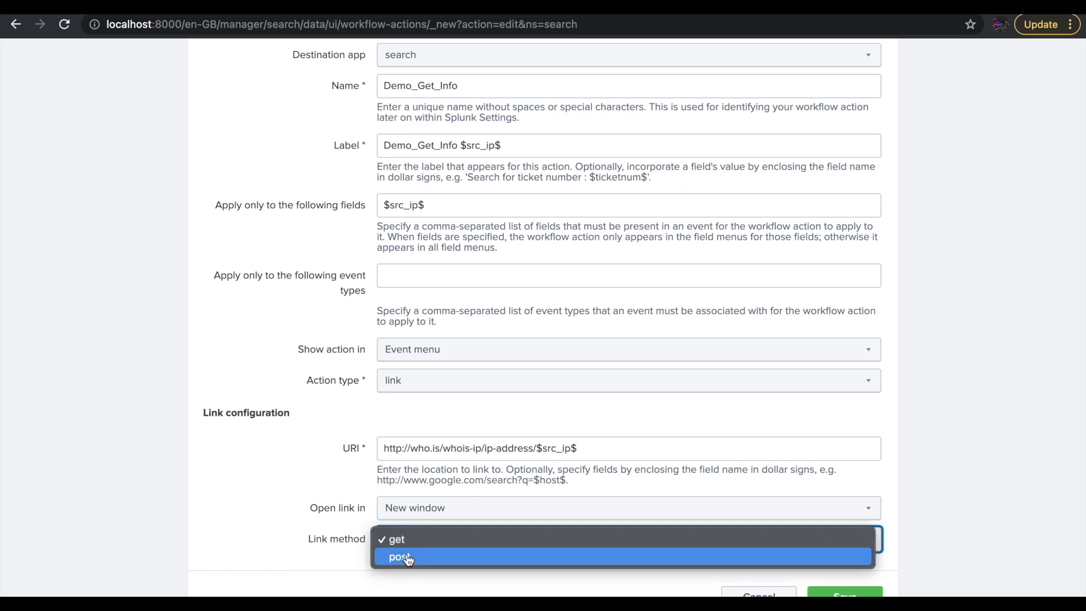
{"action": "left_click", "coordinate": [410, 389]}
{"action": "left_click", "coordinate": [408, 389]}
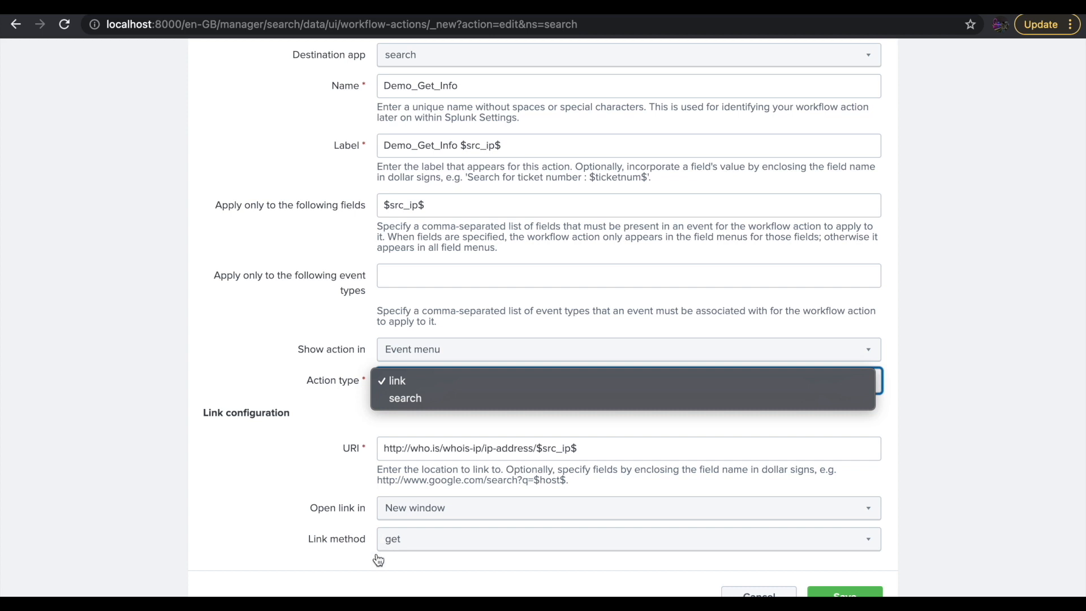
{"action": "left_click", "coordinate": [224, 467]}
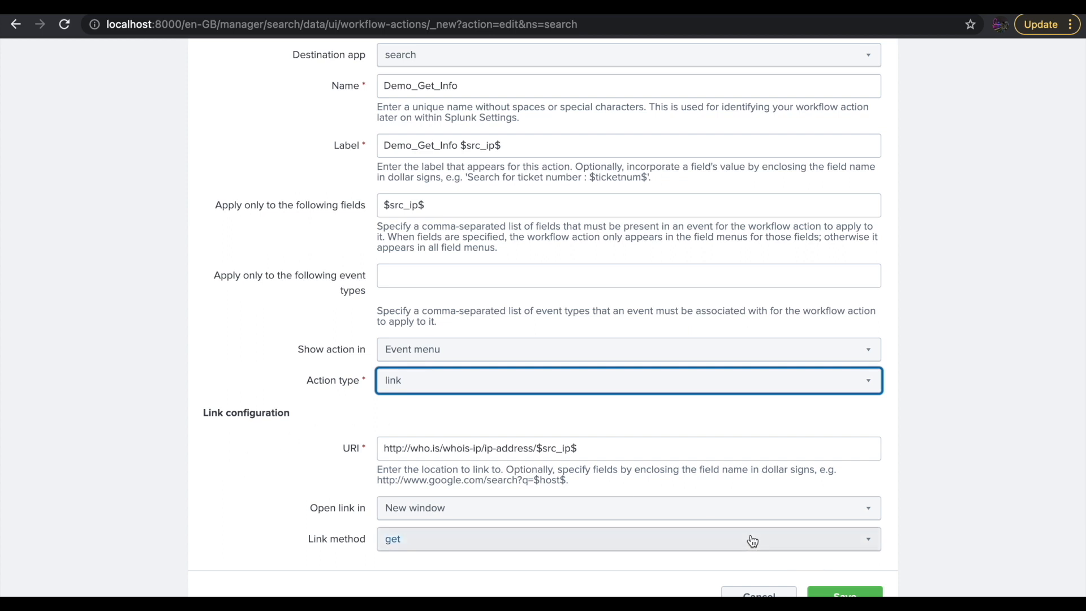
{"action": "left_click", "coordinate": [826, 594]}
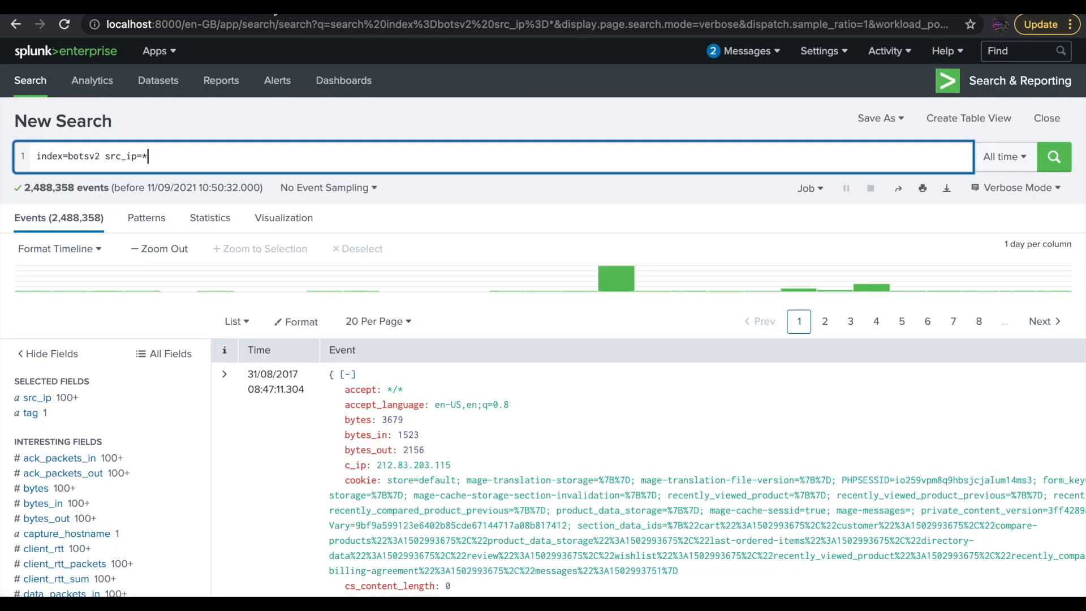
Step: Rerun the search index=botsv2 src_ip=* over all time and look through the first event
{"action": "left_click", "coordinate": [267, 155]}
{"action": "key", "text": "Return"}
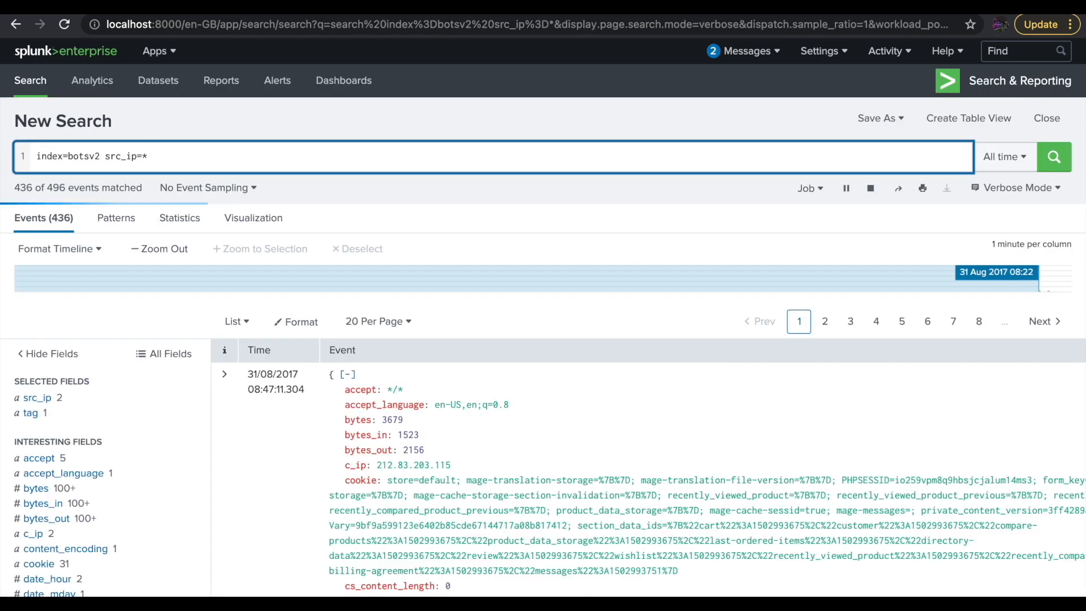
{"action": "scroll", "coordinate": [310, 458], "scroll_direction": "down", "scroll_amount": 15}
{"action": "scroll", "coordinate": [310, 458], "scroll_direction": "down", "scroll_amount": 10}
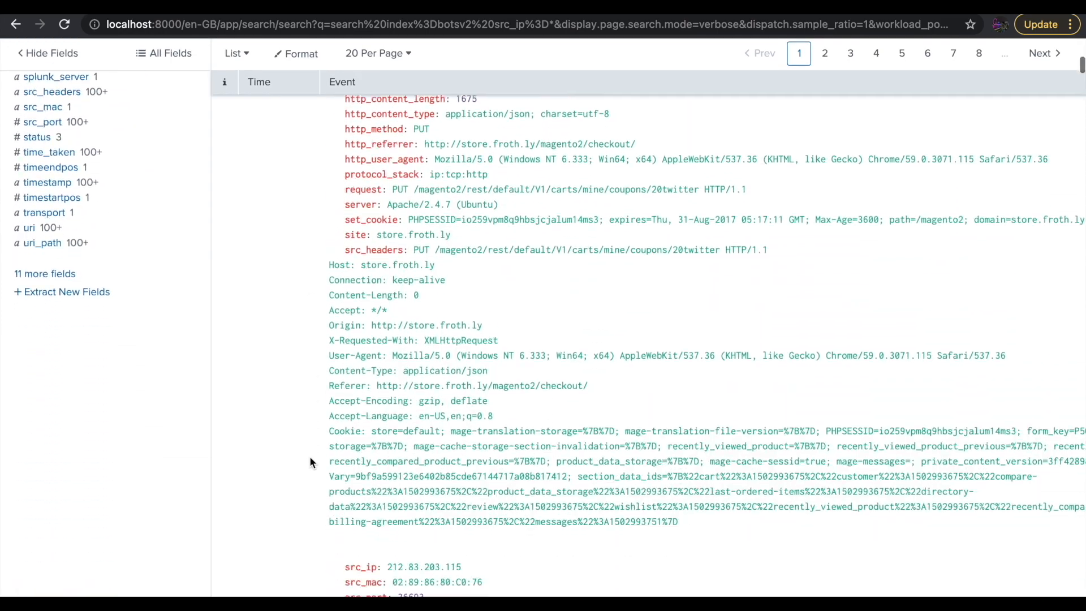
{"action": "scroll", "coordinate": [317, 464], "scroll_direction": "up", "scroll_amount": 20}
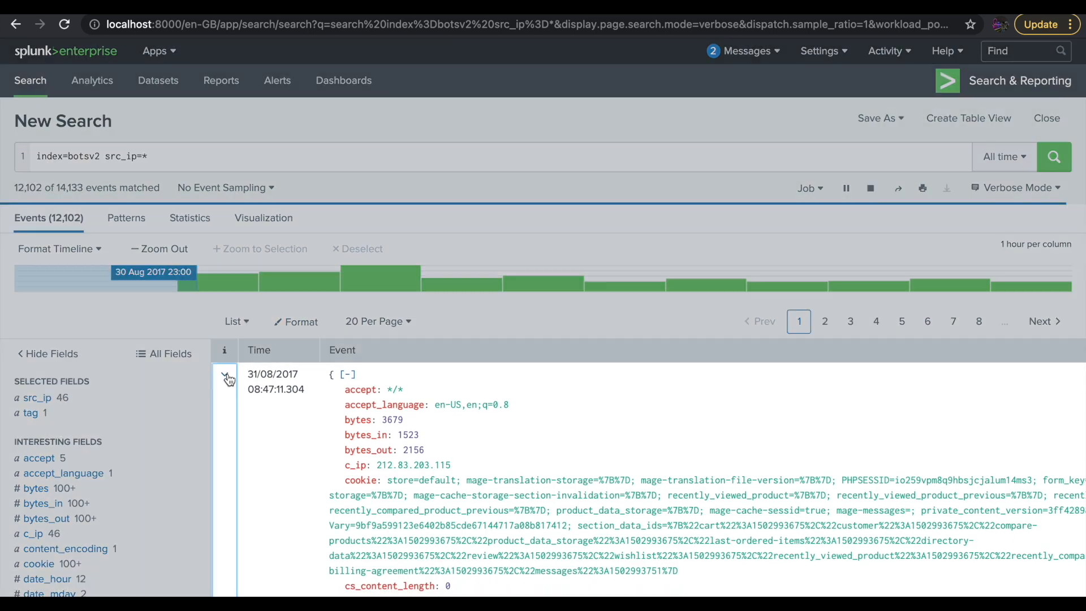
Step: Expand the first event and check its event actions for the Demo_Get_Info workflow action
{"action": "left_click", "coordinate": [225, 376]}
{"action": "scroll", "coordinate": [284, 463], "scroll_direction": "down", "scroll_amount": 3}
{"action": "scroll", "coordinate": [284, 465], "scroll_direction": "down", "scroll_amount": 20}
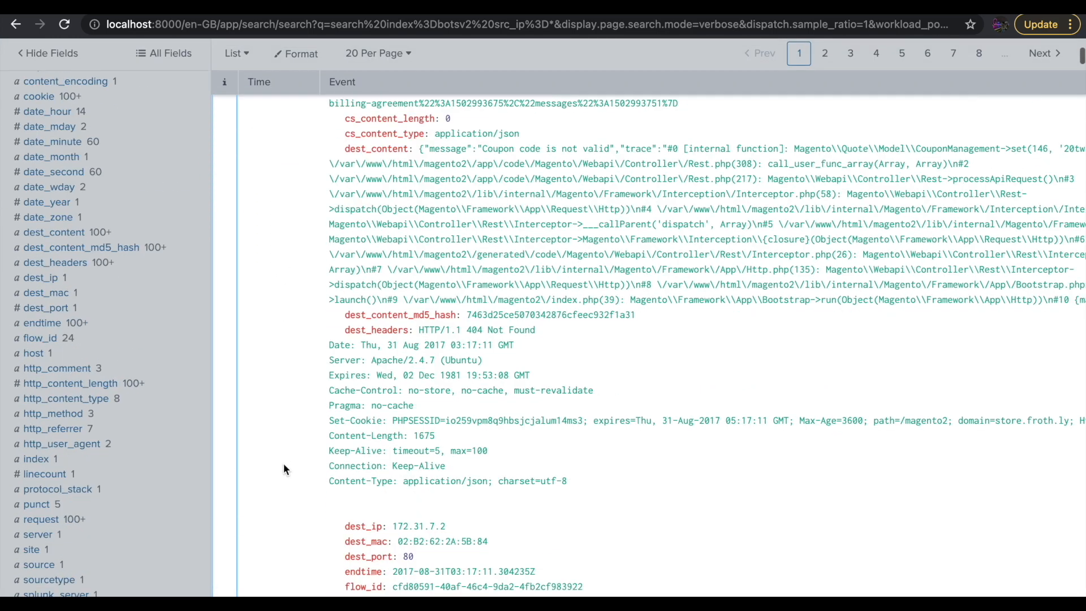
{"action": "scroll", "coordinate": [283, 469], "scroll_direction": "down", "scroll_amount": 2}
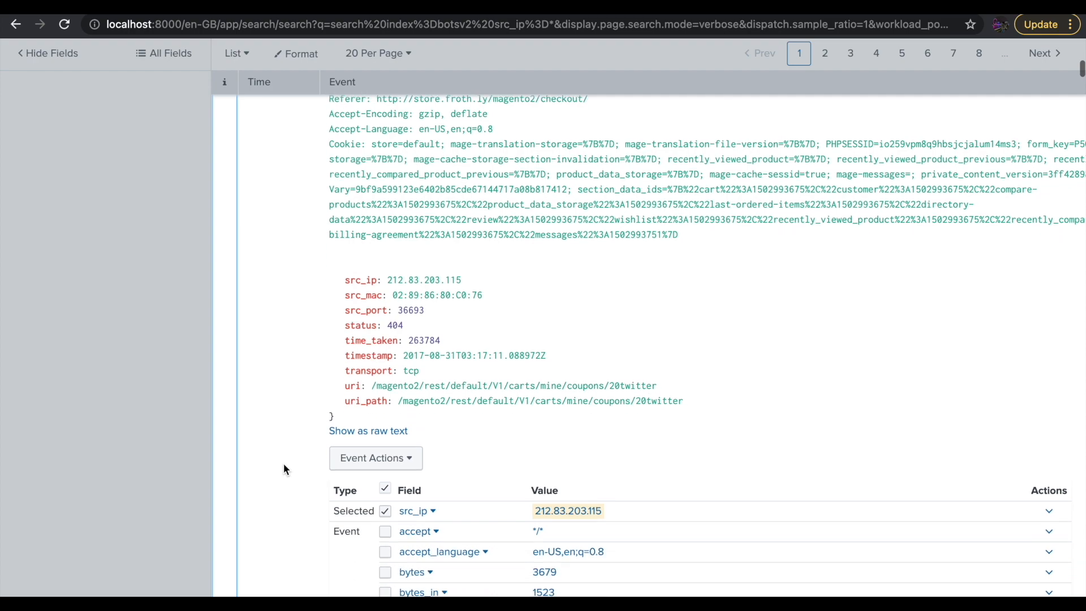
{"action": "left_click", "coordinate": [368, 450]}
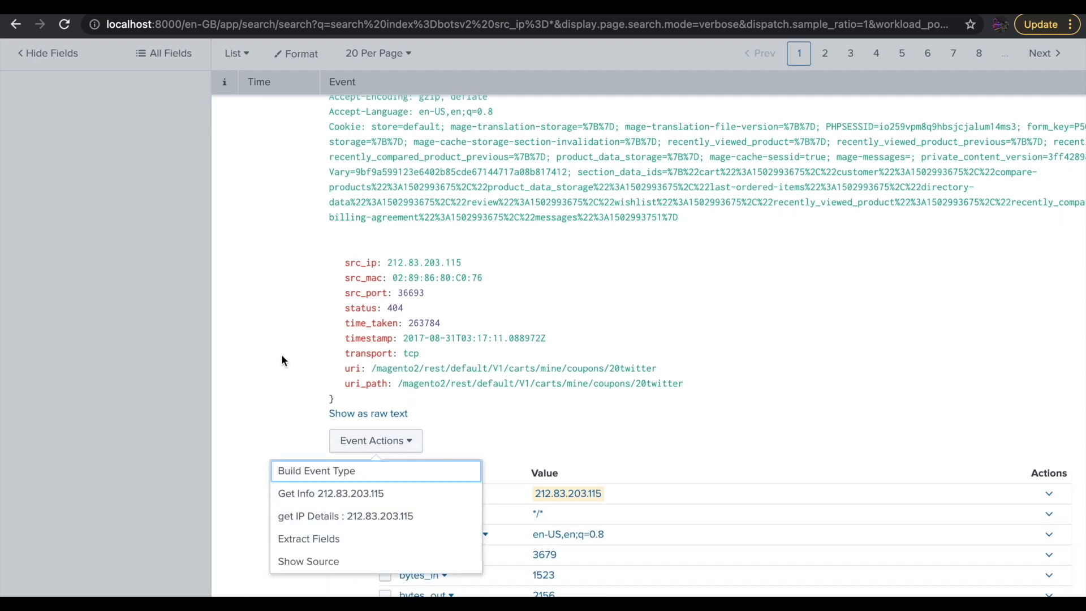
{"action": "scroll", "coordinate": [281, 356], "scroll_direction": "up", "scroll_amount": 20}
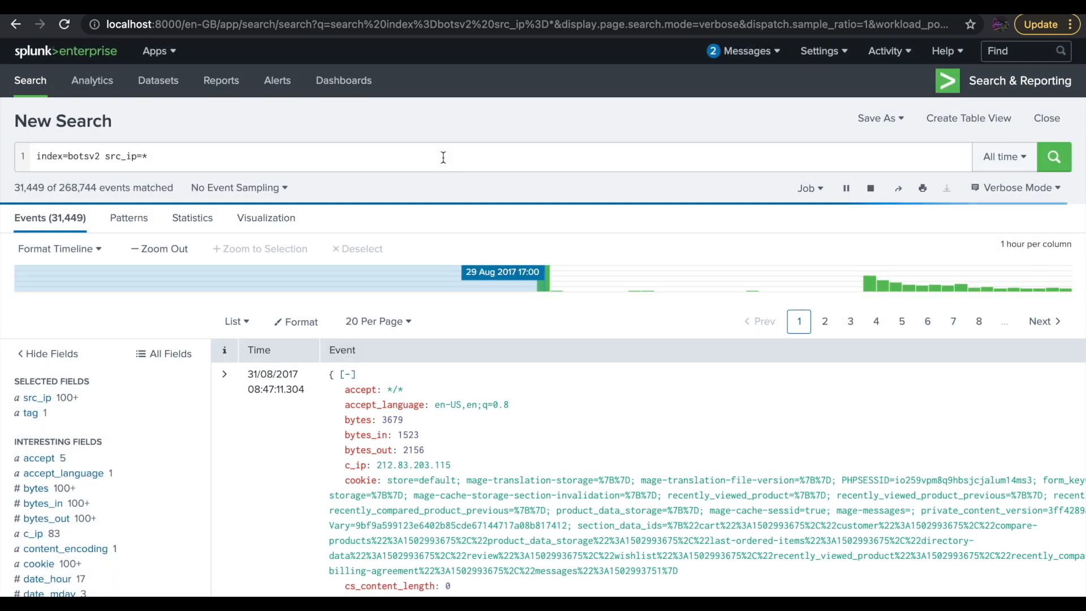
{"action": "left_click", "coordinate": [443, 157]}
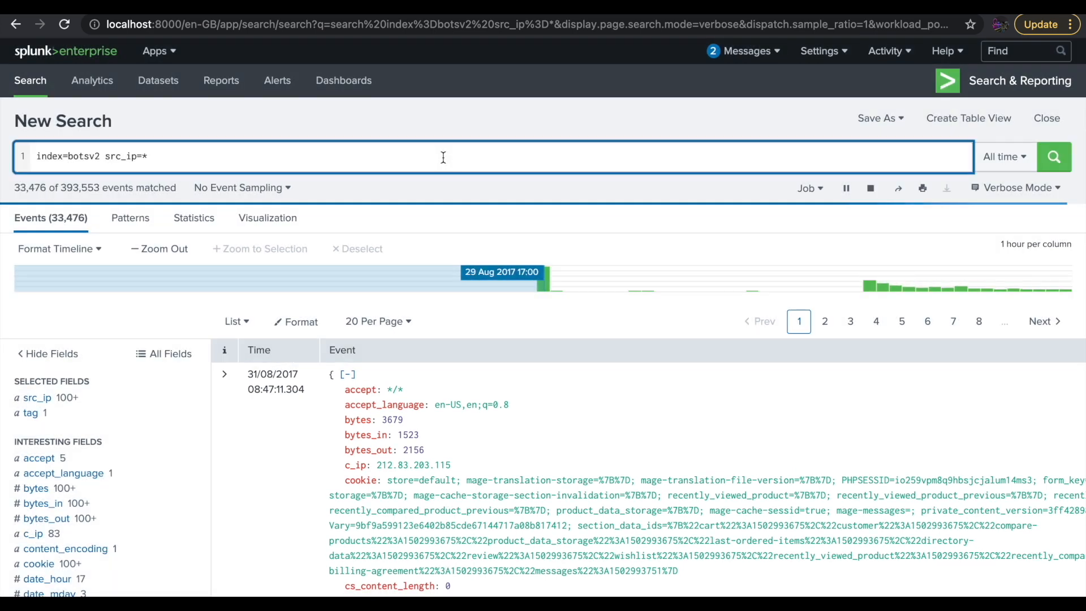
Step: Restart Splunk from the server controls and confirm the restart
{"action": "left_click", "coordinate": [845, 52]}
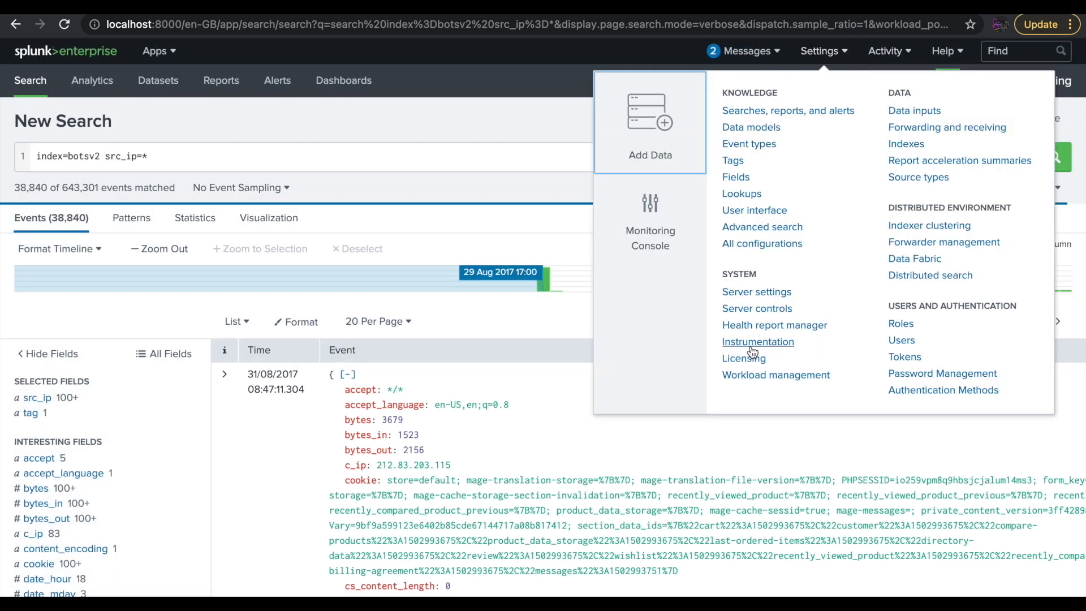
{"action": "left_click", "coordinate": [747, 308]}
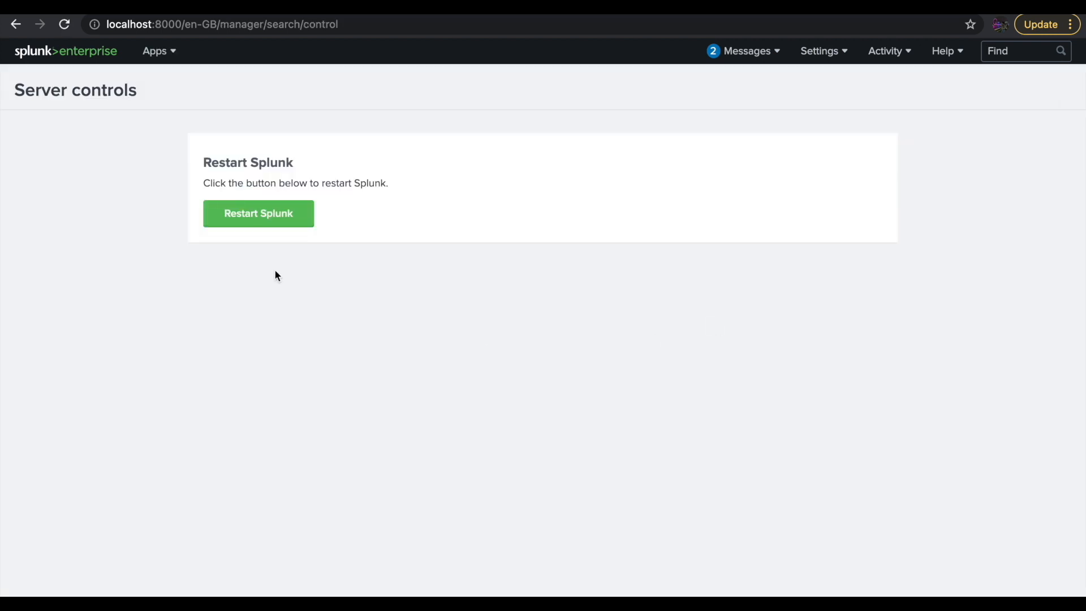
{"action": "left_click", "coordinate": [264, 216]}
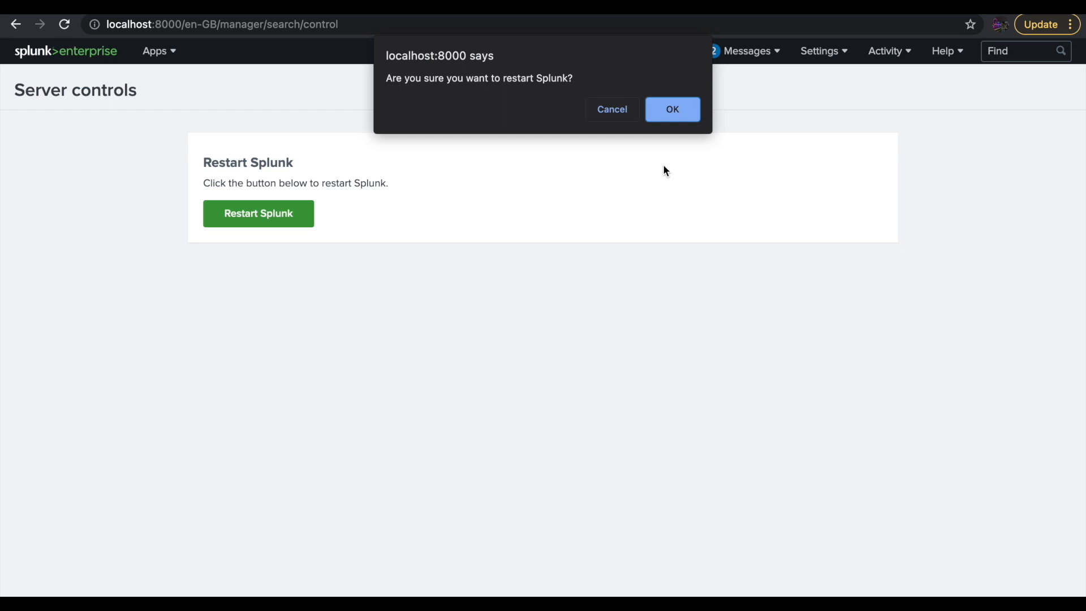
{"action": "left_click", "coordinate": [673, 114]}
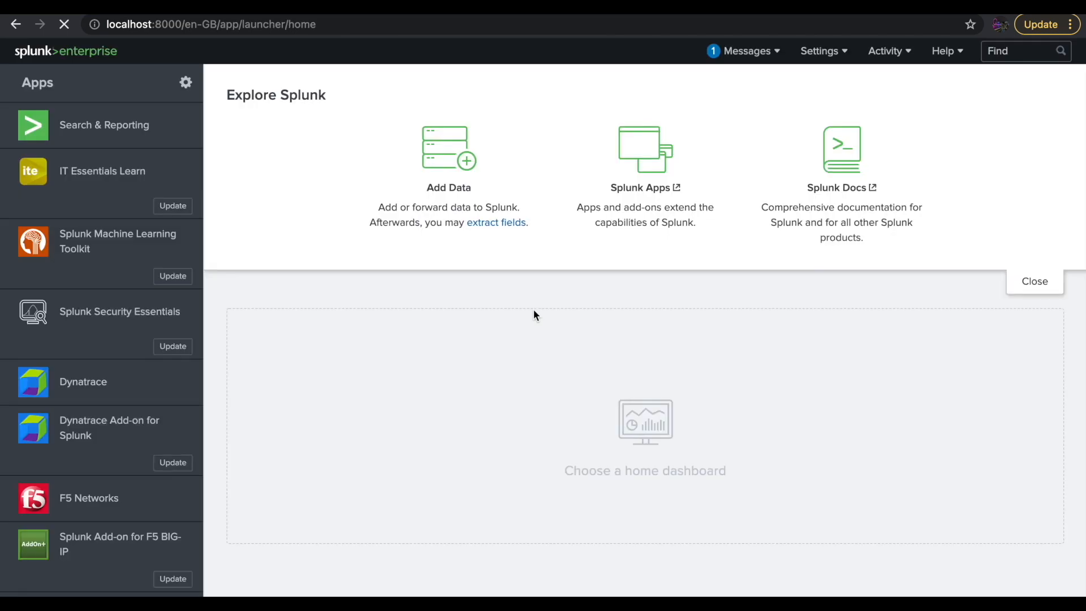
Step: In Search & Reporting, reuse index=botsv2 src_ip=* from the search history and run it over All time
{"action": "left_click", "coordinate": [127, 133]}
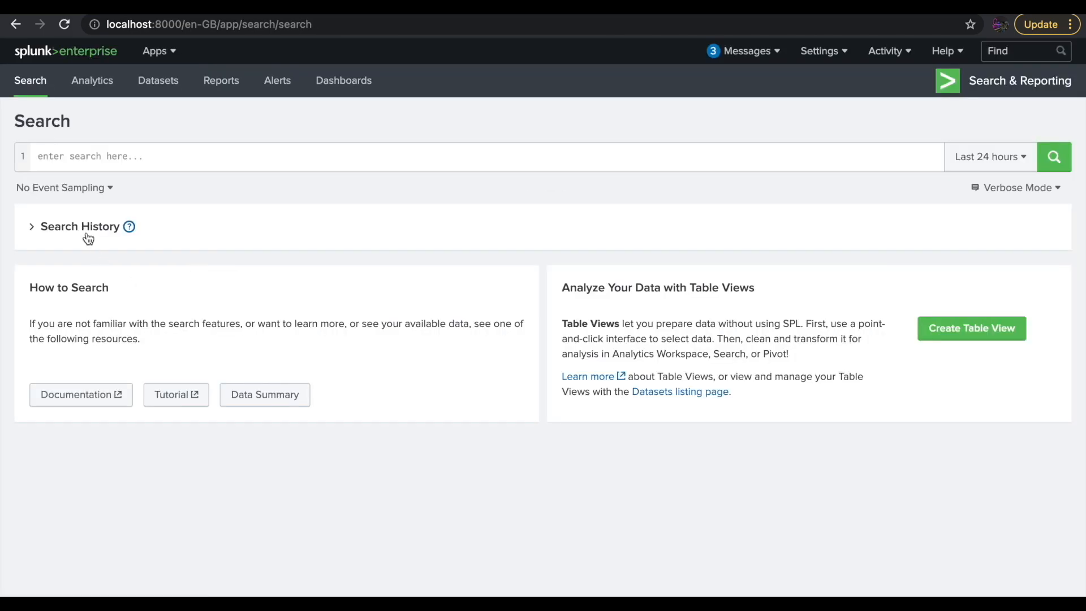
{"action": "left_click", "coordinate": [88, 235]}
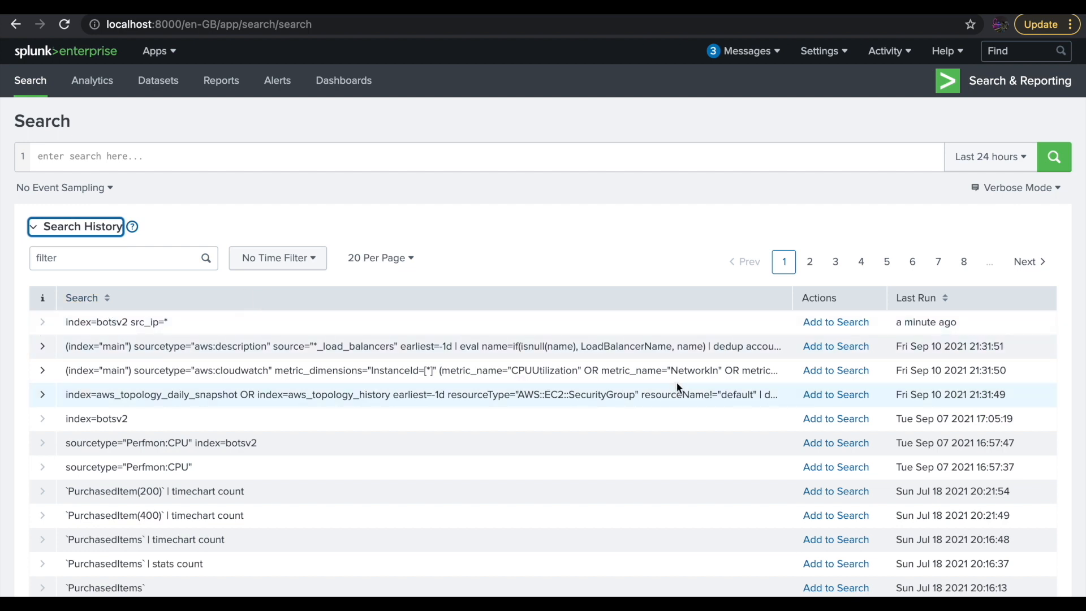
{"action": "left_click", "coordinate": [835, 322]}
{"action": "left_click", "coordinate": [226, 160]}
{"action": "left_click", "coordinate": [992, 164]}
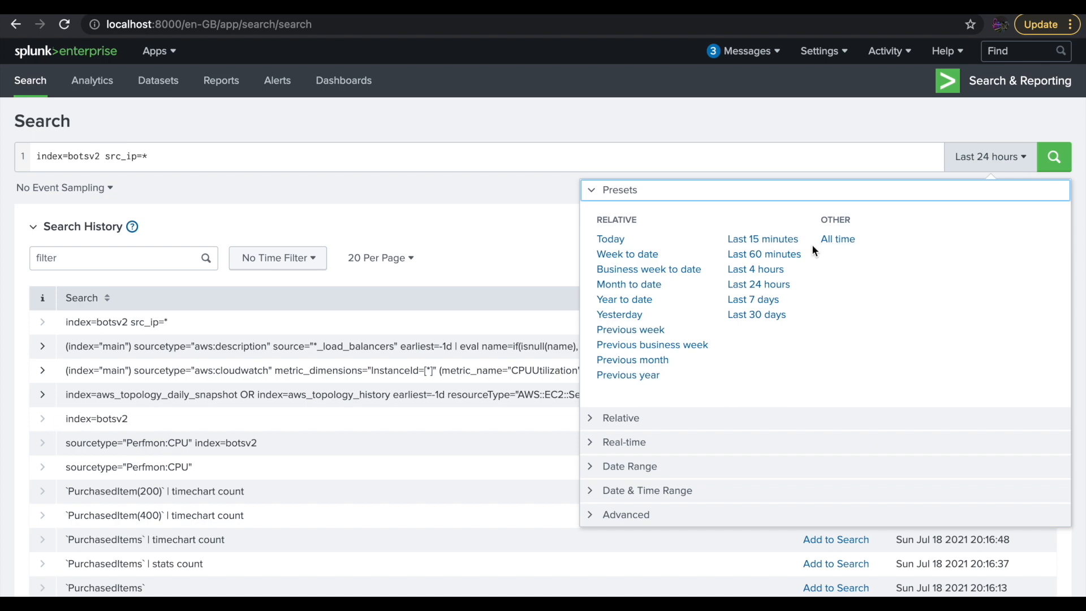
{"action": "left_click", "coordinate": [836, 240]}
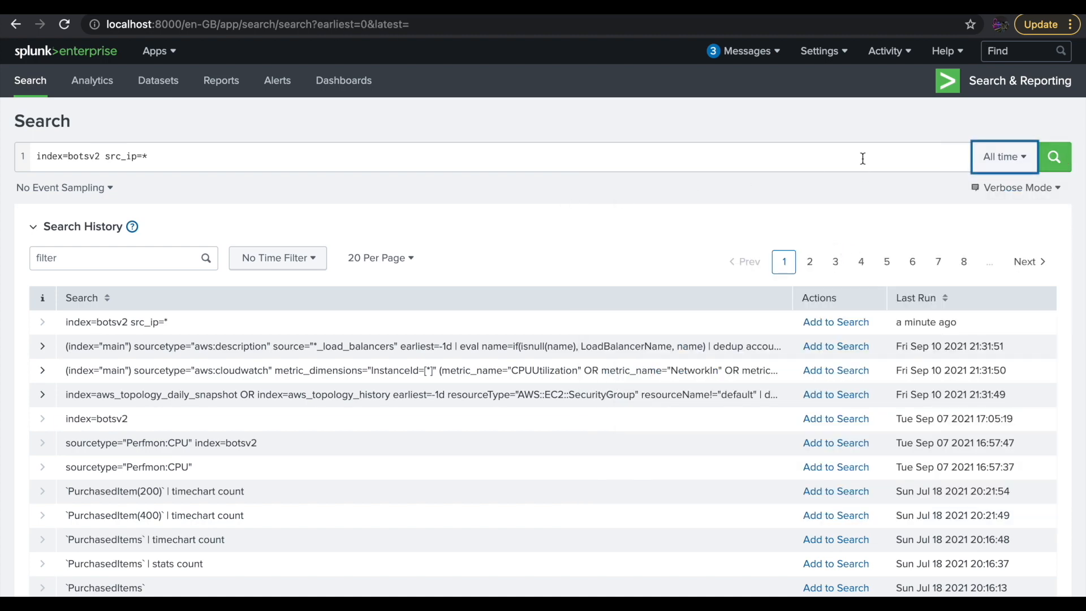
{"action": "left_click", "coordinate": [1055, 160]}
{"action": "left_click", "coordinate": [351, 161]}
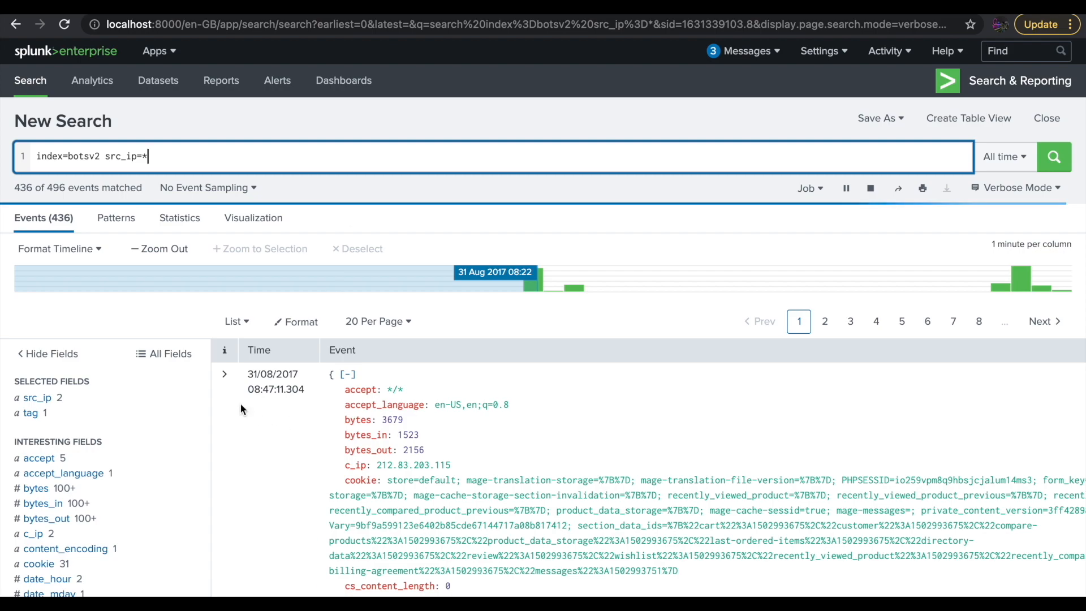
Step: Check the event actions of the first botsv2 event again for the Demo_Get_Info workflow action
{"action": "scroll", "coordinate": [291, 423], "scroll_direction": "down", "scroll_amount": 1}
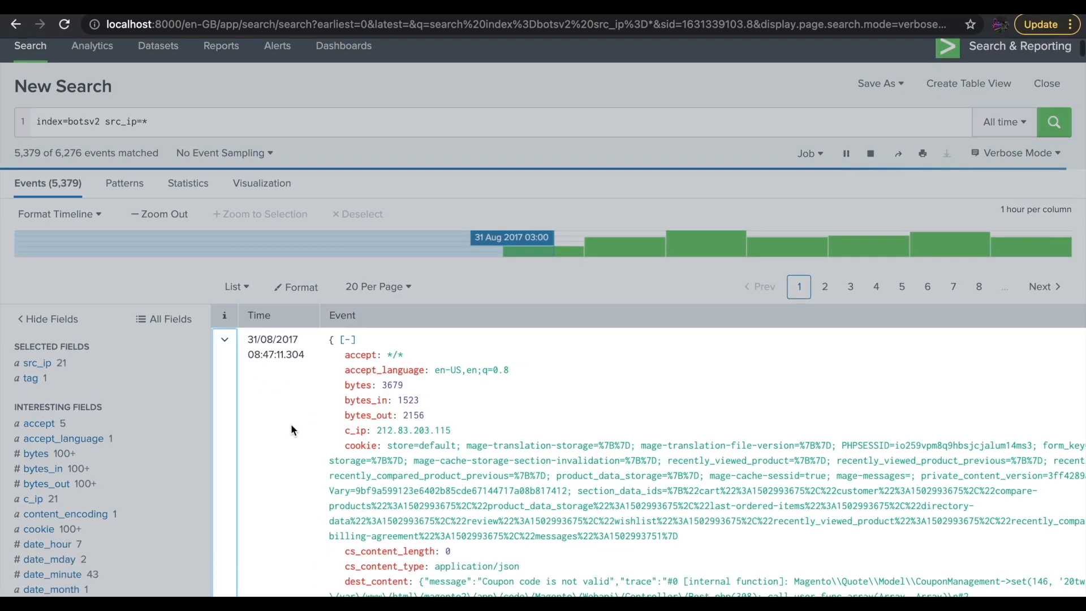
{"action": "scroll", "coordinate": [291, 424], "scroll_direction": "down", "scroll_amount": 20}
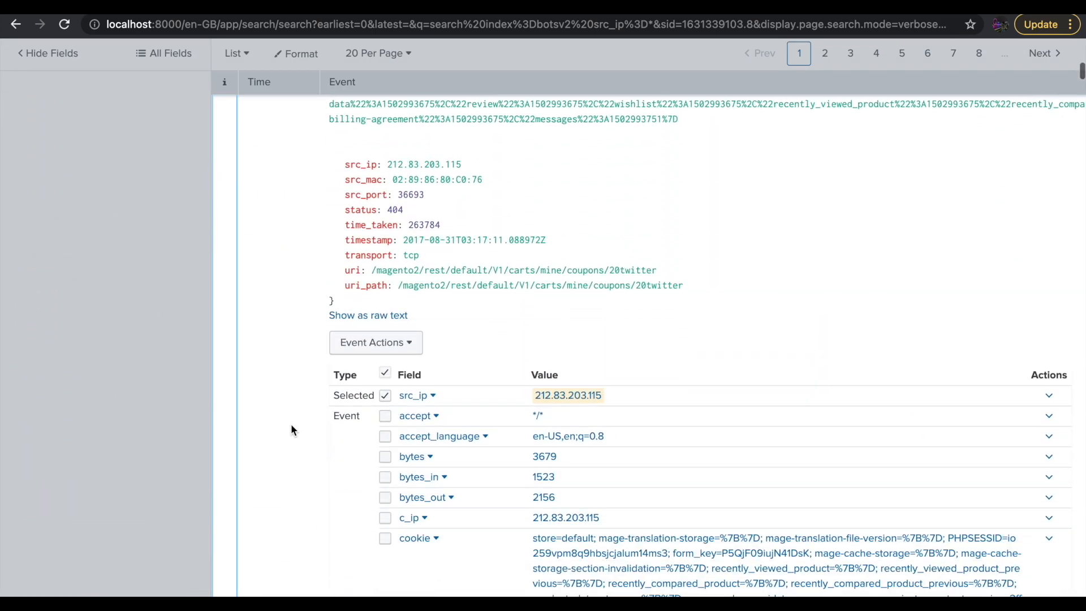
{"action": "left_click", "coordinate": [400, 335]}
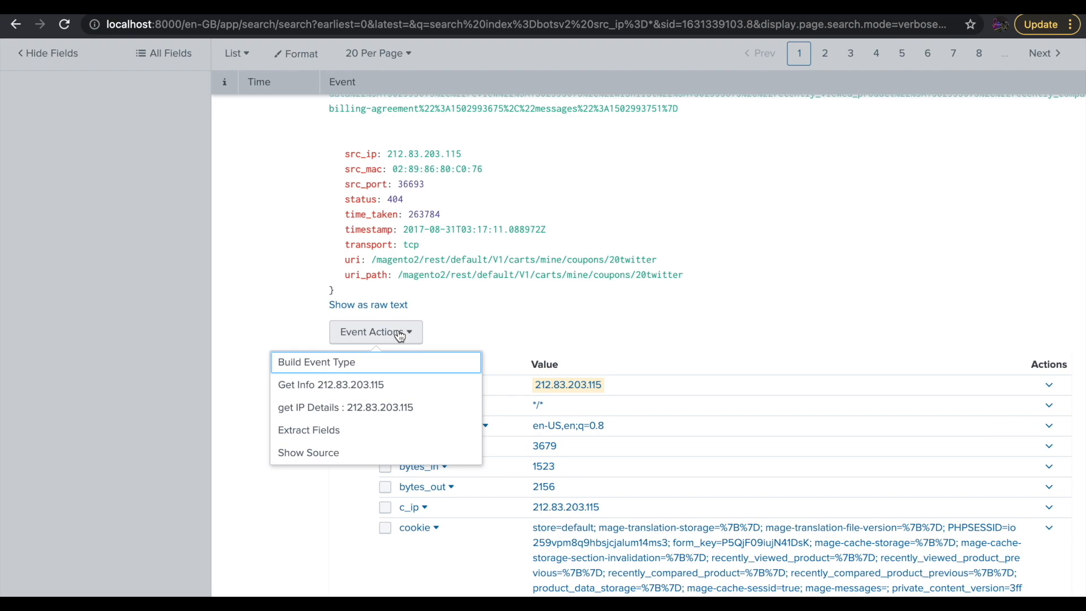
{"action": "scroll", "coordinate": [559, 290], "scroll_direction": "up", "scroll_amount": 20}
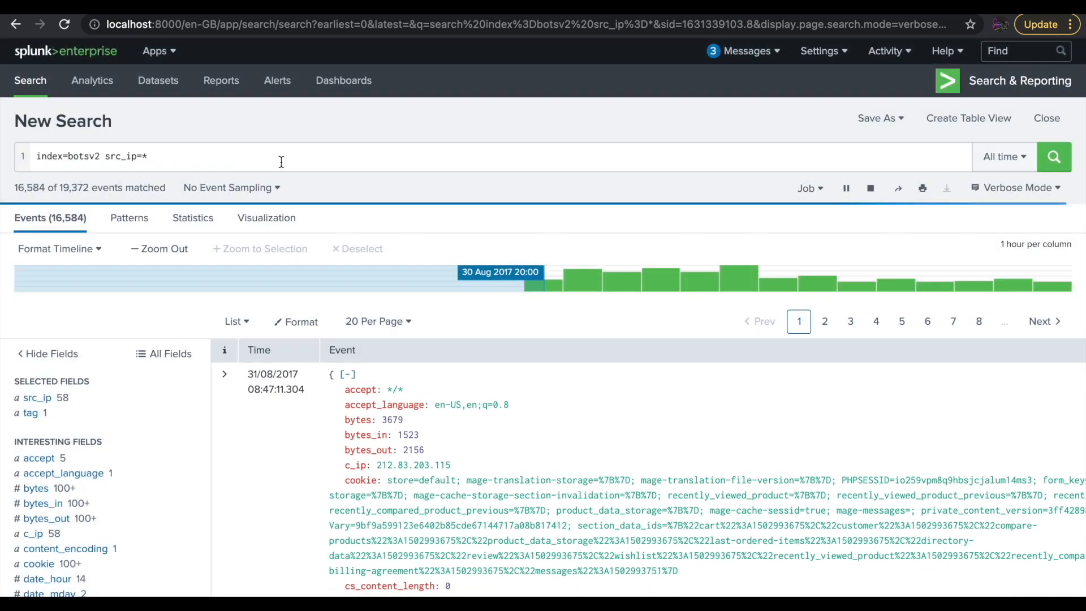
Step: Rerun the index=botsv2 src_ip=* search and look for Demo_Get_Info in the first event's event actions
{"action": "left_click", "coordinate": [279, 160]}
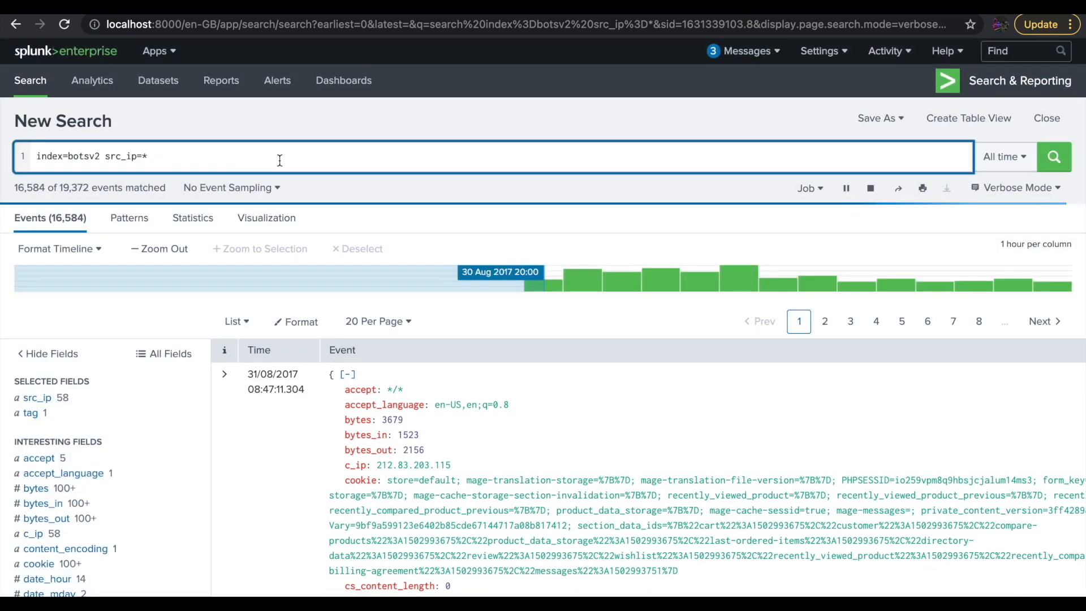
{"action": "key", "text": "Return"}
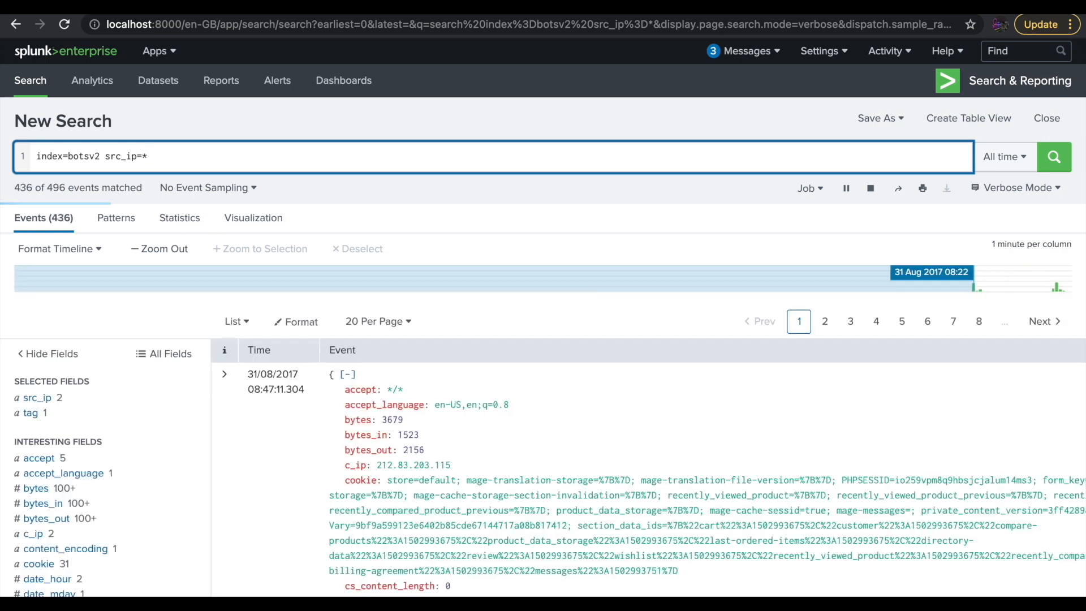
{"action": "scroll", "coordinate": [250, 465], "scroll_direction": "down", "scroll_amount": 15}
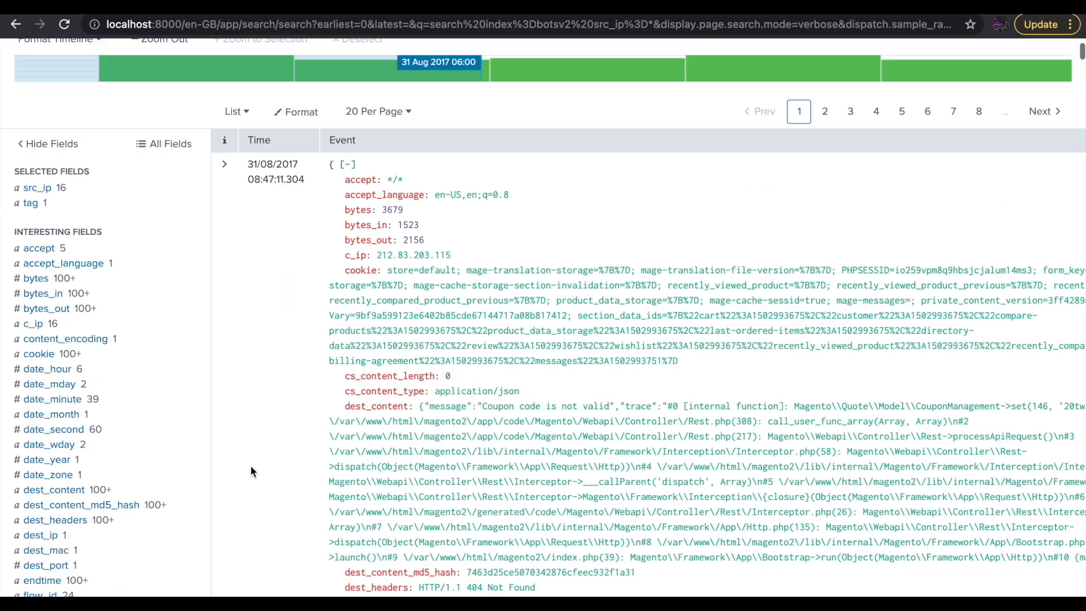
{"action": "scroll", "coordinate": [250, 466], "scroll_direction": "up", "scroll_amount": 15}
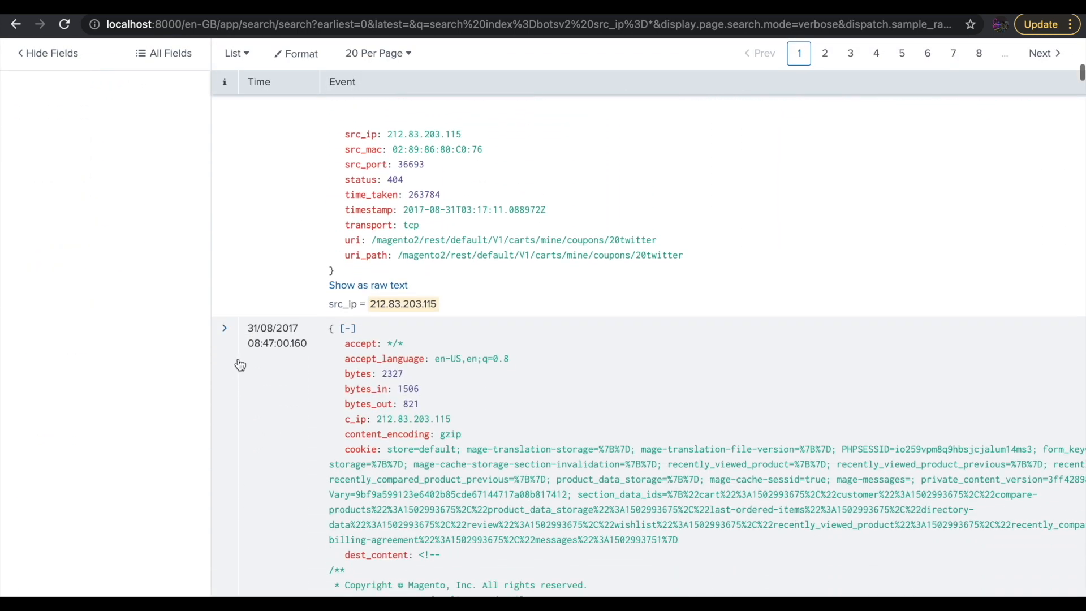
{"action": "scroll", "coordinate": [287, 428], "scroll_direction": "up", "scroll_amount": 3}
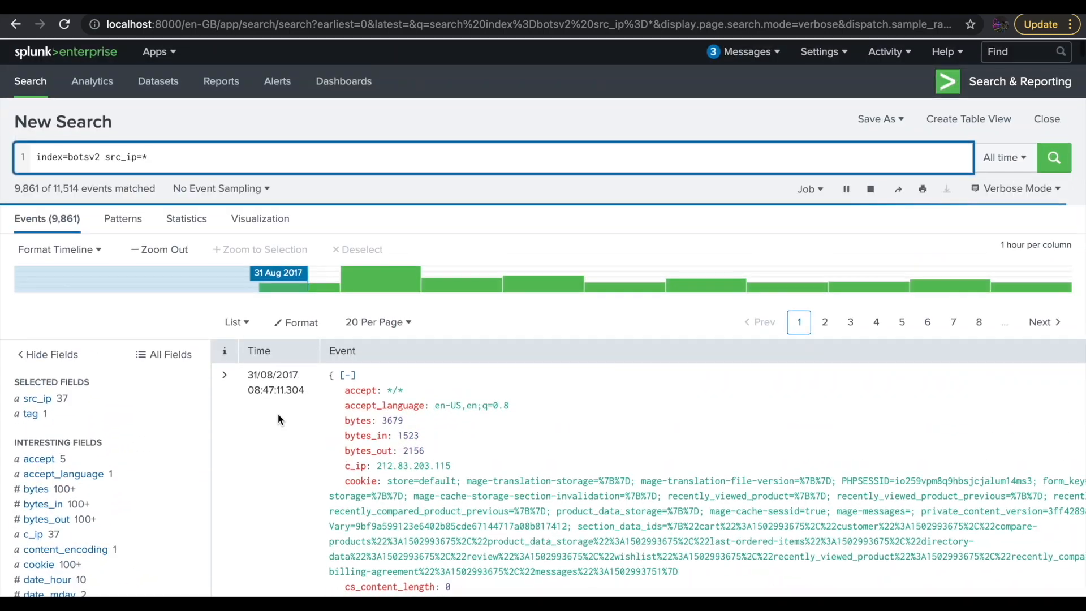
{"action": "left_click", "coordinate": [226, 374]}
{"action": "scroll", "coordinate": [309, 470], "scroll_direction": "down", "scroll_amount": 3}
{"action": "scroll", "coordinate": [308, 477], "scroll_direction": "down", "scroll_amount": 15}
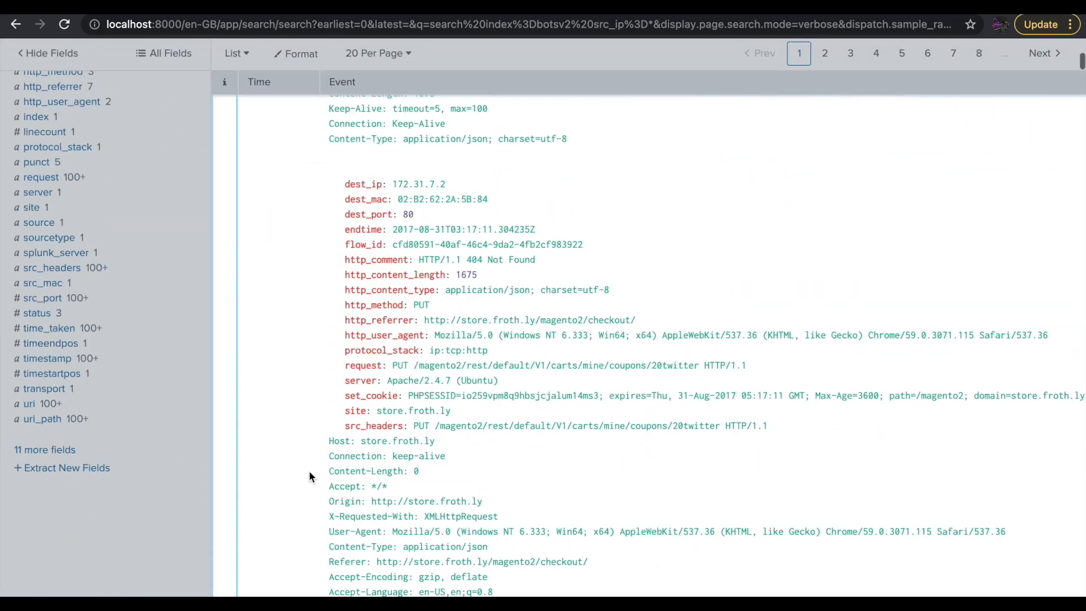
{"action": "left_click", "coordinate": [387, 336]}
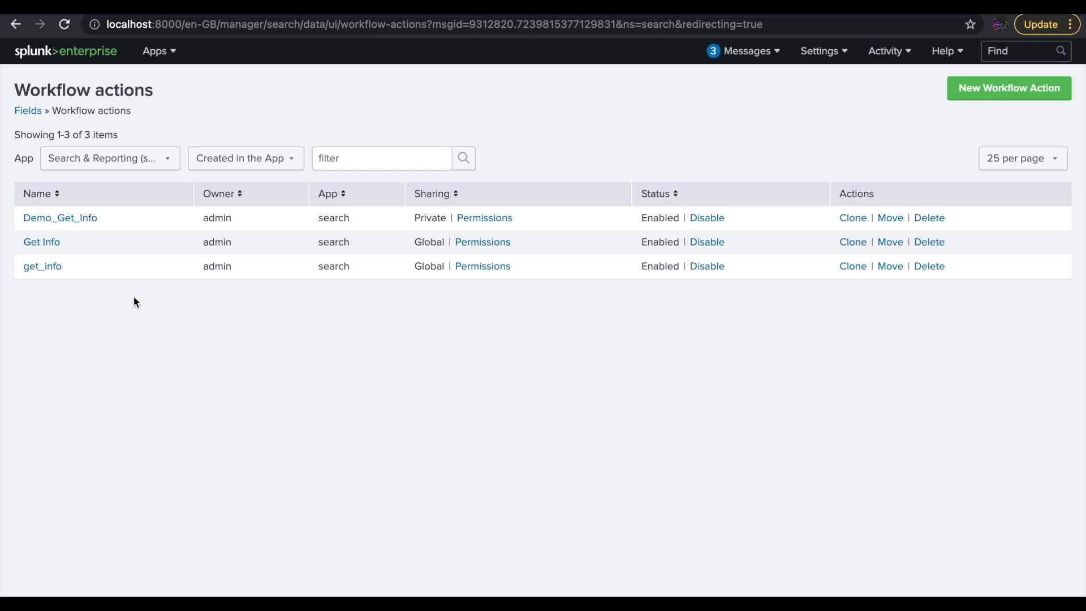
Step: Set the Demo_Get_Info workflow action's permissions so it appears in All apps (system), and save
{"action": "left_click", "coordinate": [485, 223]}
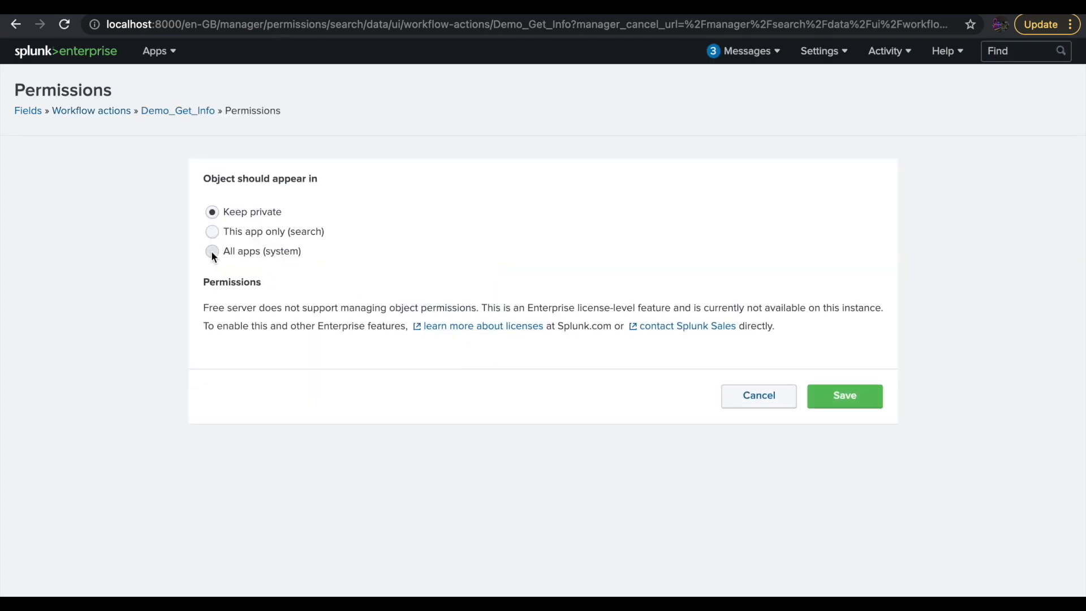
{"action": "left_click", "coordinate": [815, 398]}
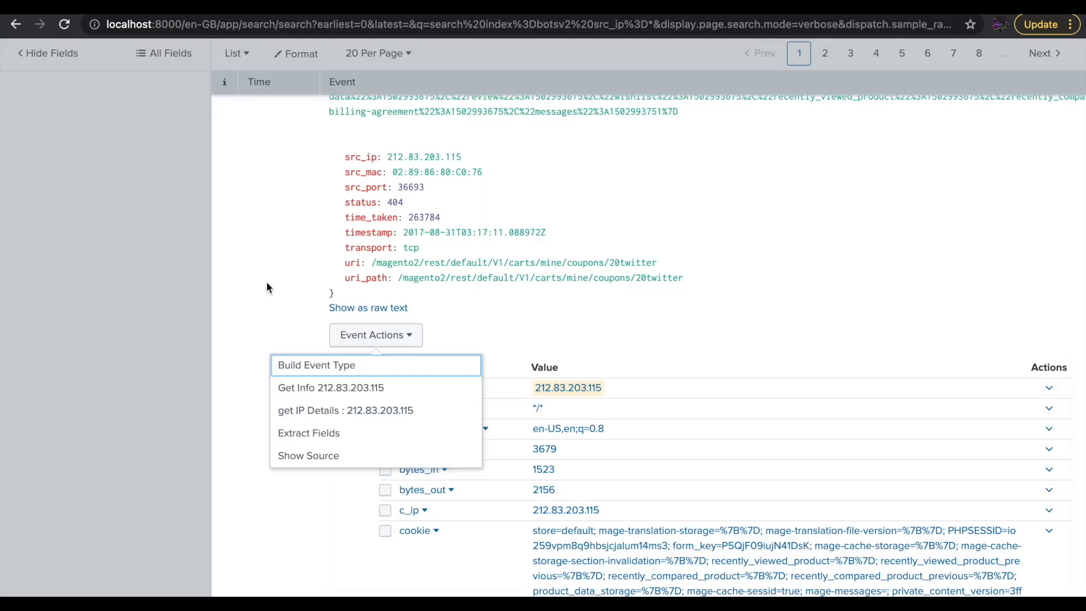
Step: Run the botsv2 search again and check the first event's actions for Demo_Get_Info under the new sharing
{"action": "scroll", "coordinate": [267, 287], "scroll_direction": "up", "scroll_amount": 8}
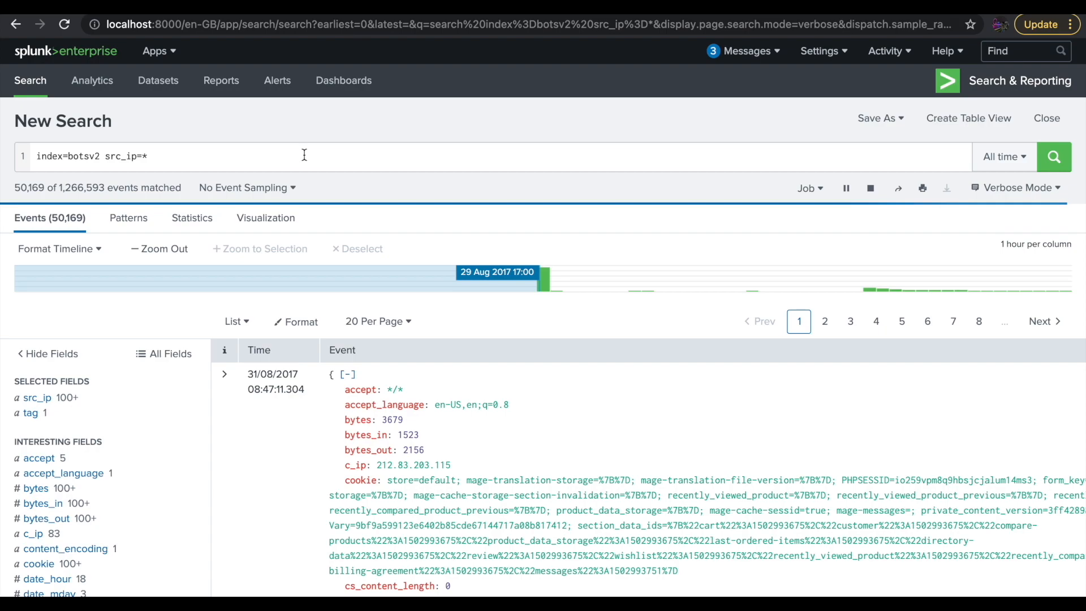
{"action": "left_click", "coordinate": [304, 155]}
{"action": "key", "text": "Return"}
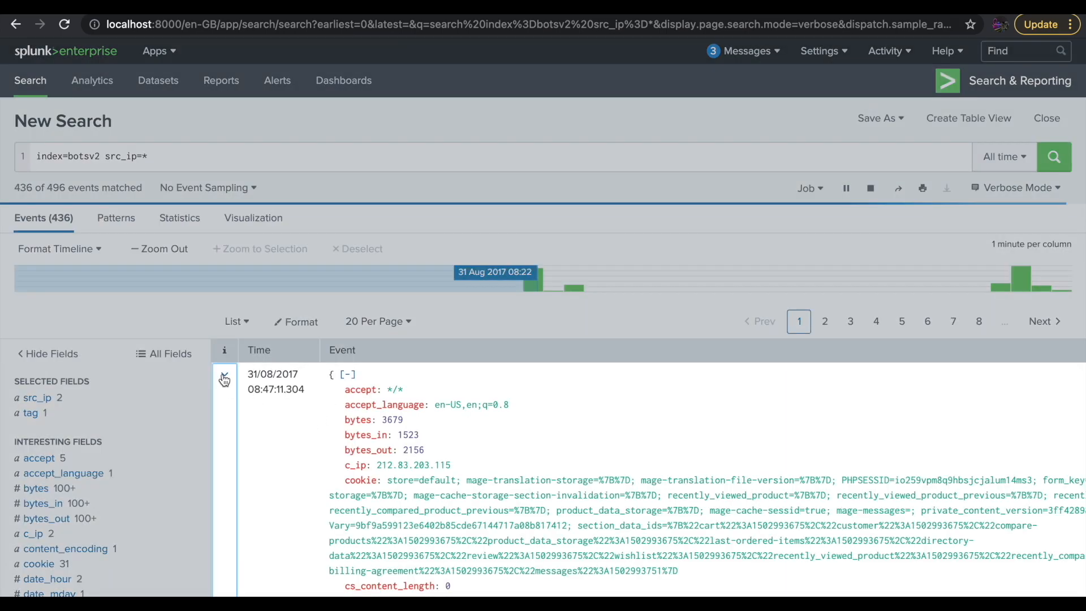
{"action": "left_click", "coordinate": [224, 380]}
{"action": "scroll", "coordinate": [297, 450], "scroll_direction": "down", "scroll_amount": 15}
{"action": "left_click", "coordinate": [408, 411]}
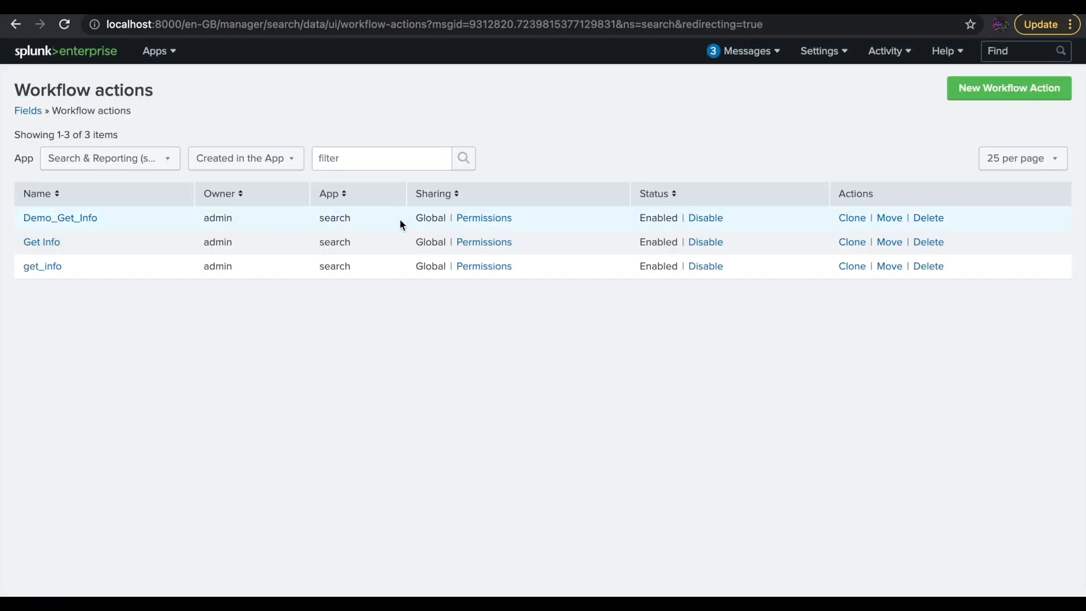
Step: Edit the Demo_Get_Info workflow action to apply only to the field src_ip, without dollar signs, and save it
{"action": "left_click", "coordinate": [69, 222]}
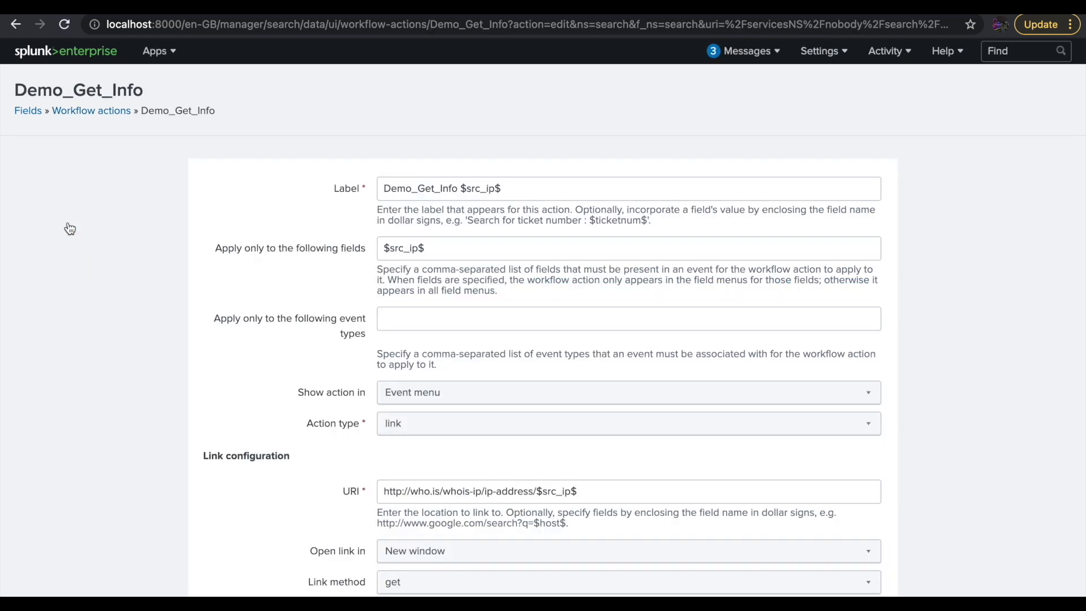
{"action": "left_click", "coordinate": [451, 249]}
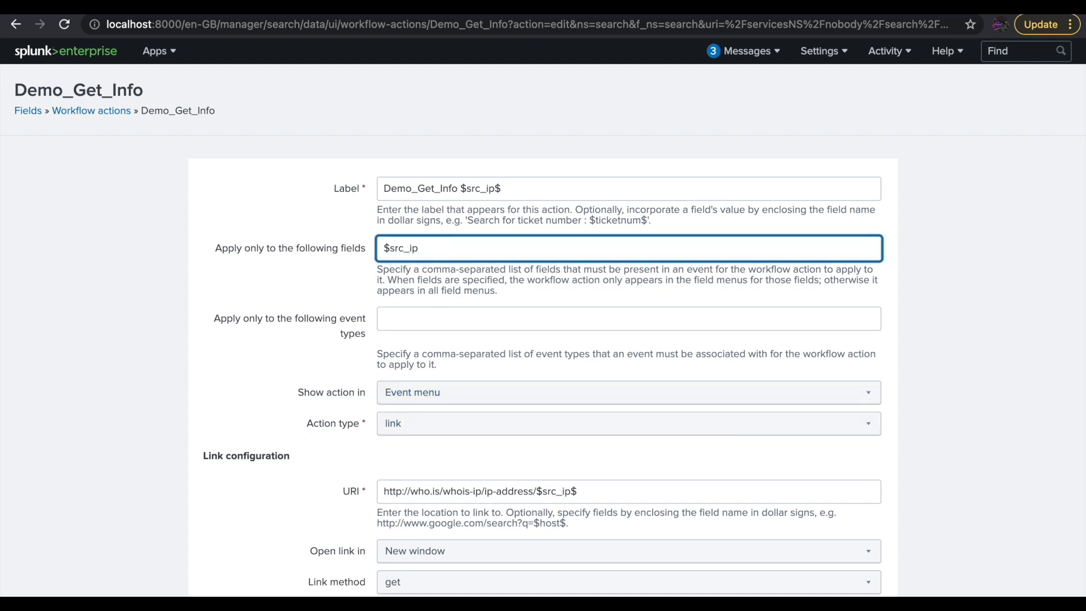
{"action": "key", "text": "BackSpace"}
{"action": "left_click", "coordinate": [626, 39]}
{"action": "scroll", "coordinate": [871, 453], "scroll_direction": "down", "scroll_amount": 1}
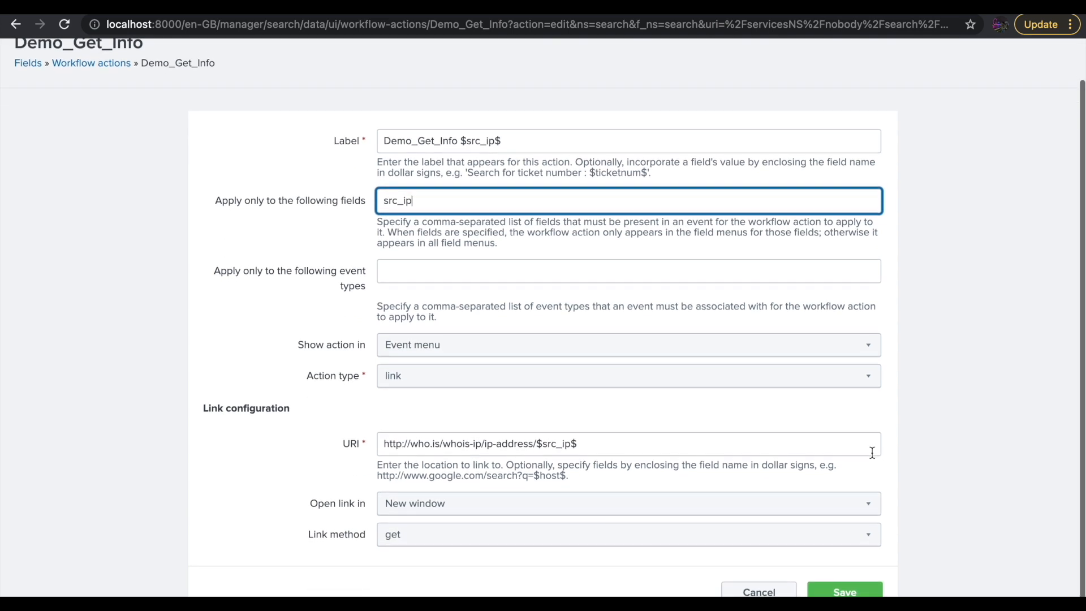
{"action": "left_click", "coordinate": [849, 593]}
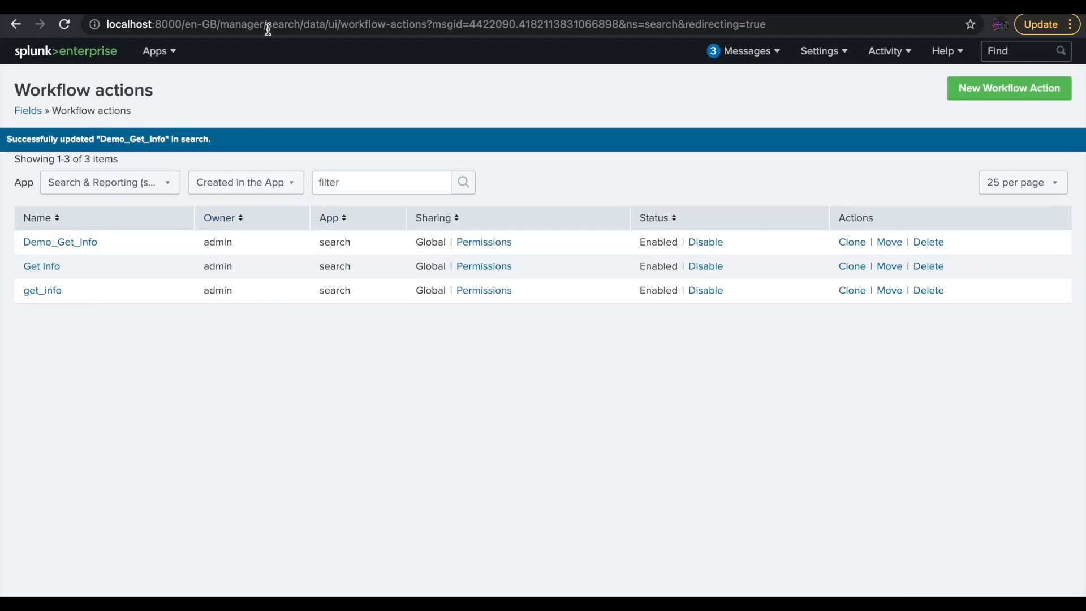
Step: Return to the botsv2 search, rerun it and check the first event's actions for the updated Demo_Get_Info action
{"action": "left_click", "coordinate": [271, 11]}
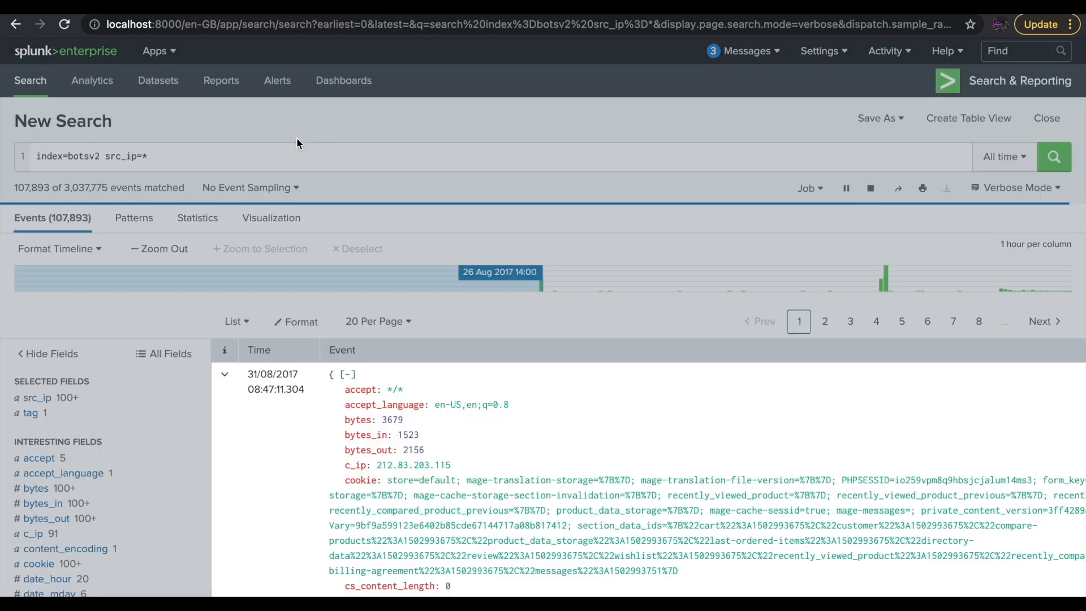
{"action": "left_click", "coordinate": [276, 155]}
{"action": "left_click", "coordinate": [276, 155]}
{"action": "key", "text": "Return"}
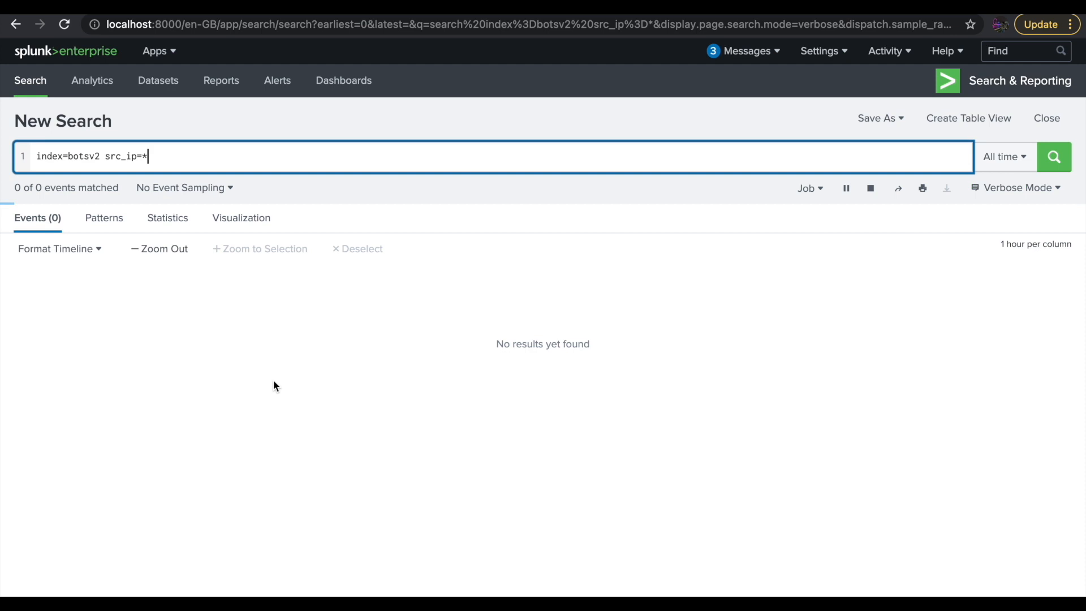
{"action": "scroll", "coordinate": [289, 439], "scroll_direction": "down", "scroll_amount": 1}
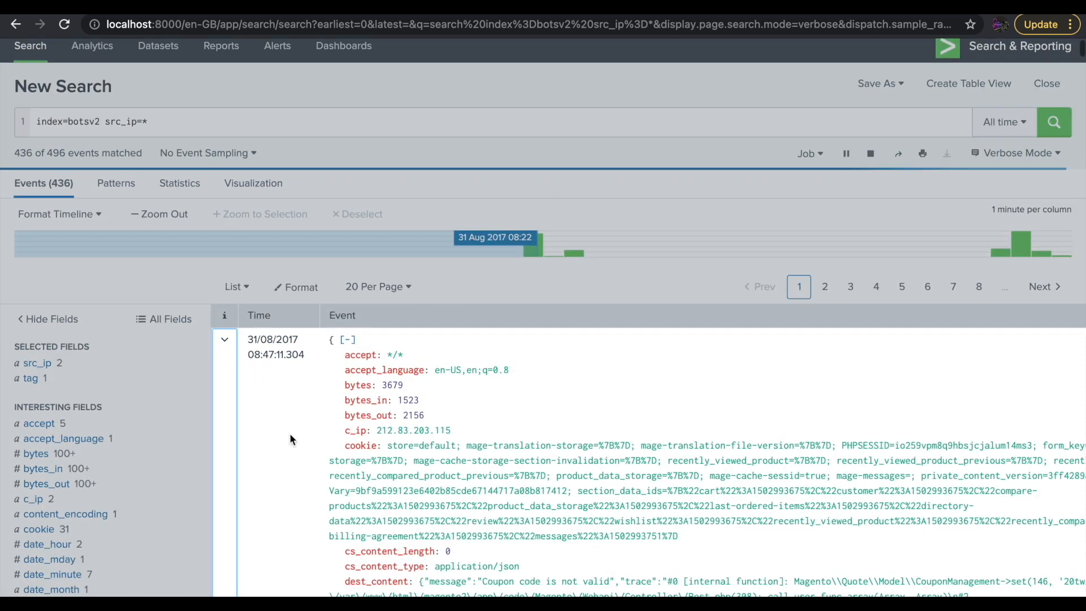
{"action": "scroll", "coordinate": [291, 439], "scroll_direction": "down", "scroll_amount": 20}
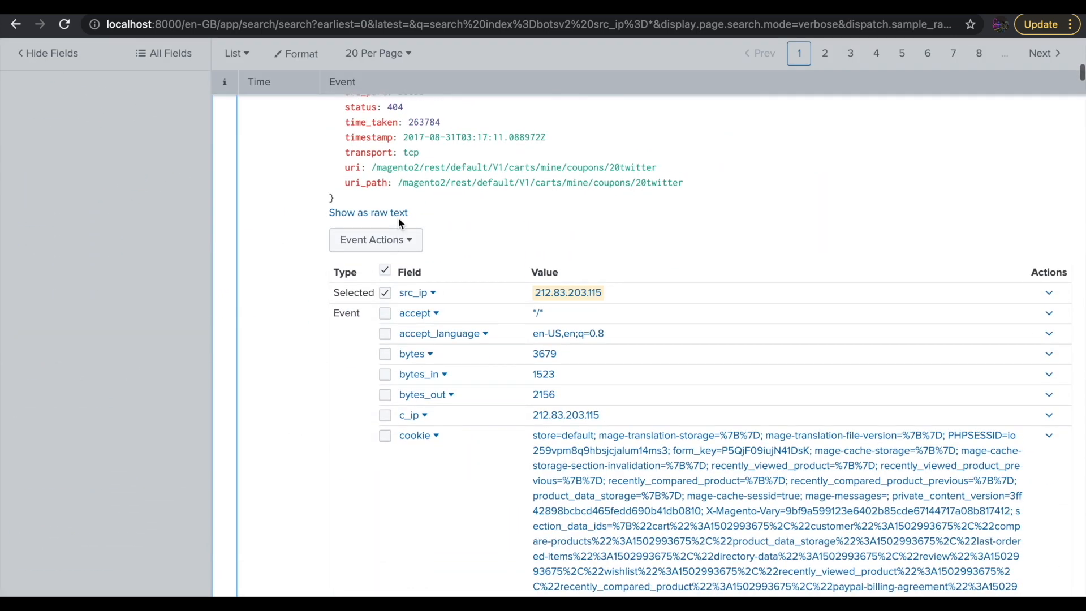
{"action": "left_click", "coordinate": [385, 240]}
{"action": "scroll", "coordinate": [294, 423], "scroll_direction": "up", "scroll_amount": 10}
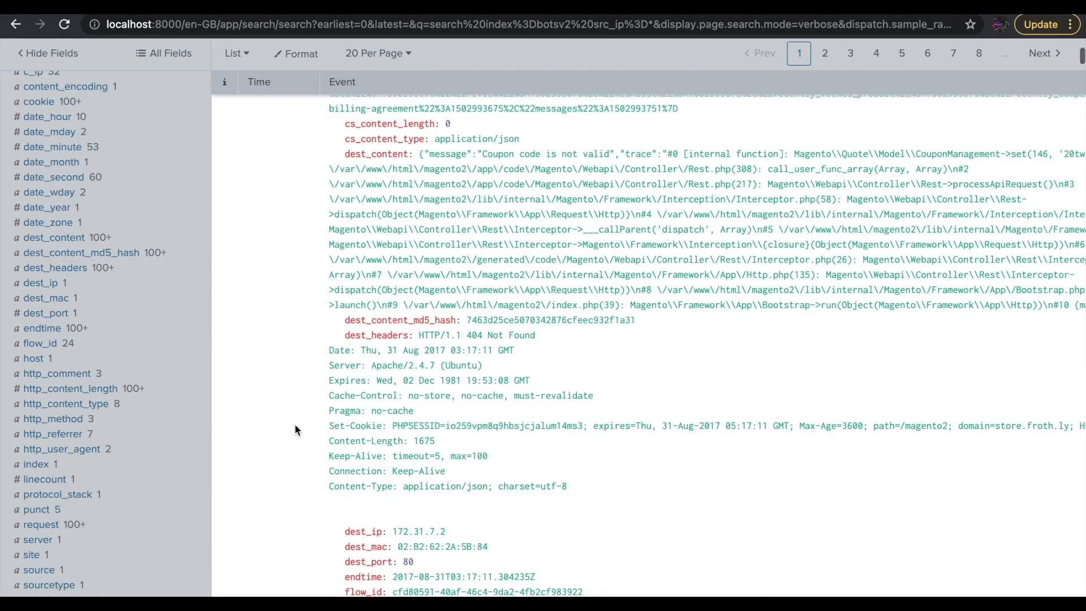
{"action": "scroll", "coordinate": [294, 430], "scroll_direction": "up", "scroll_amount": 8}
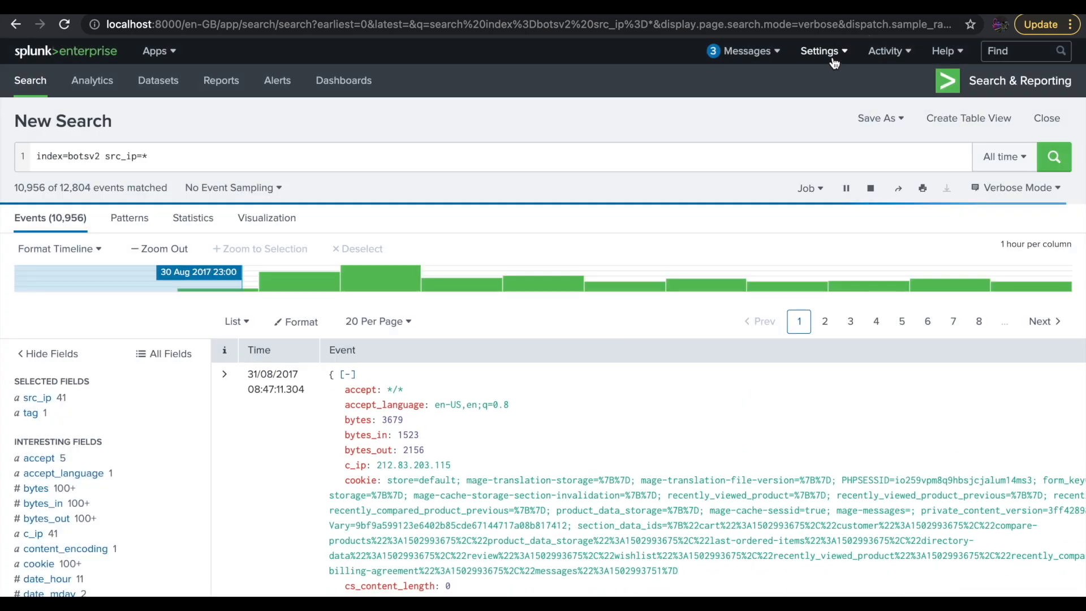
Step: Restart Splunk from the server controls
{"action": "left_click", "coordinate": [832, 56]}
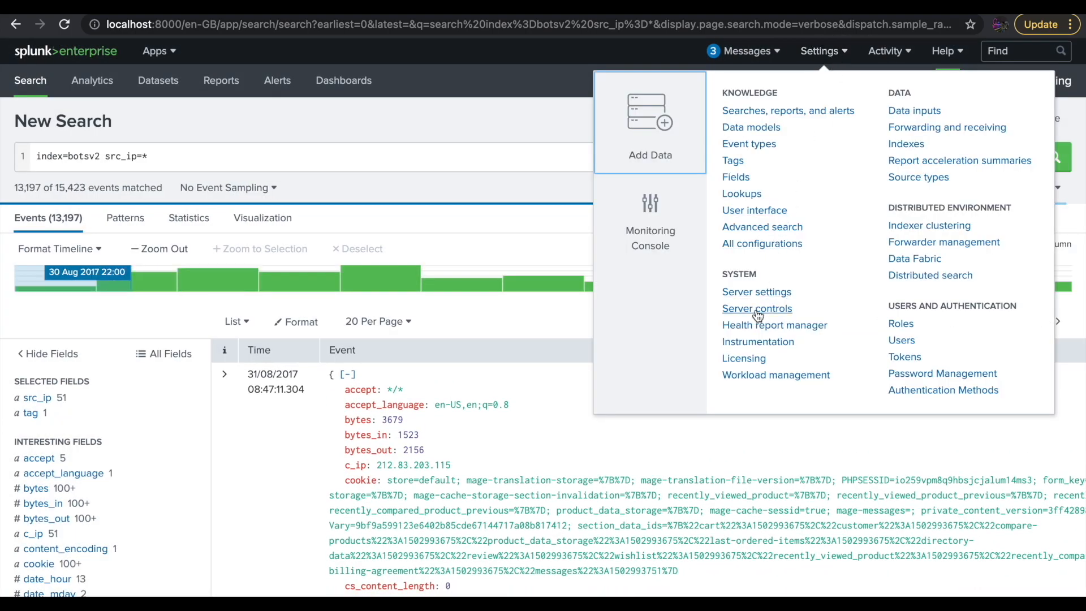
{"action": "left_click", "coordinate": [757, 310]}
{"action": "left_click", "coordinate": [291, 225]}
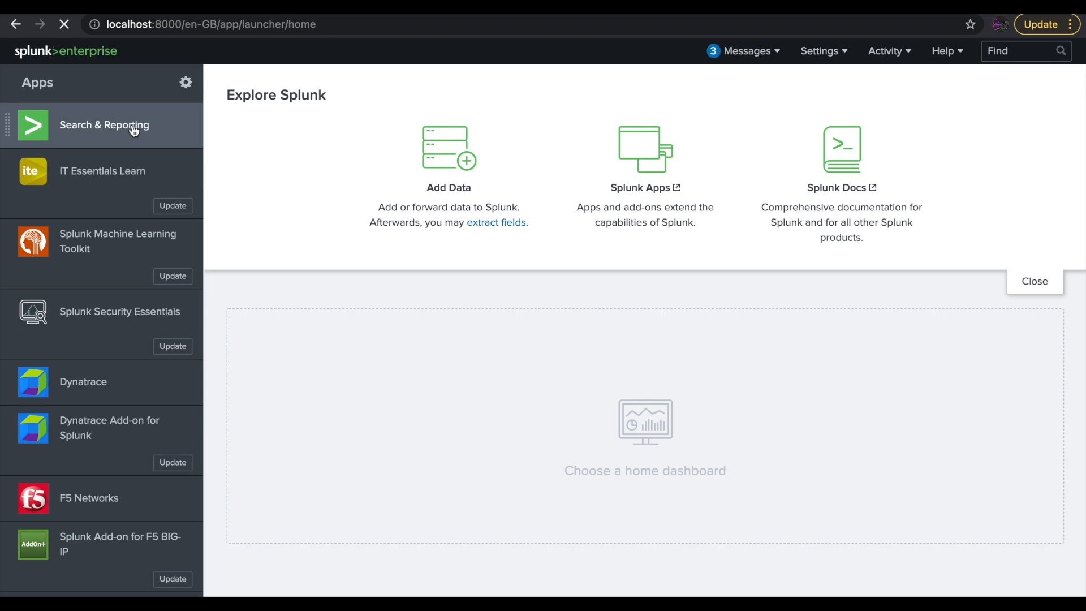
Step: In Search & Reporting, reuse index=botsv2 src_ip=* from the search history and run it over All time
{"action": "left_click", "coordinate": [103, 131]}
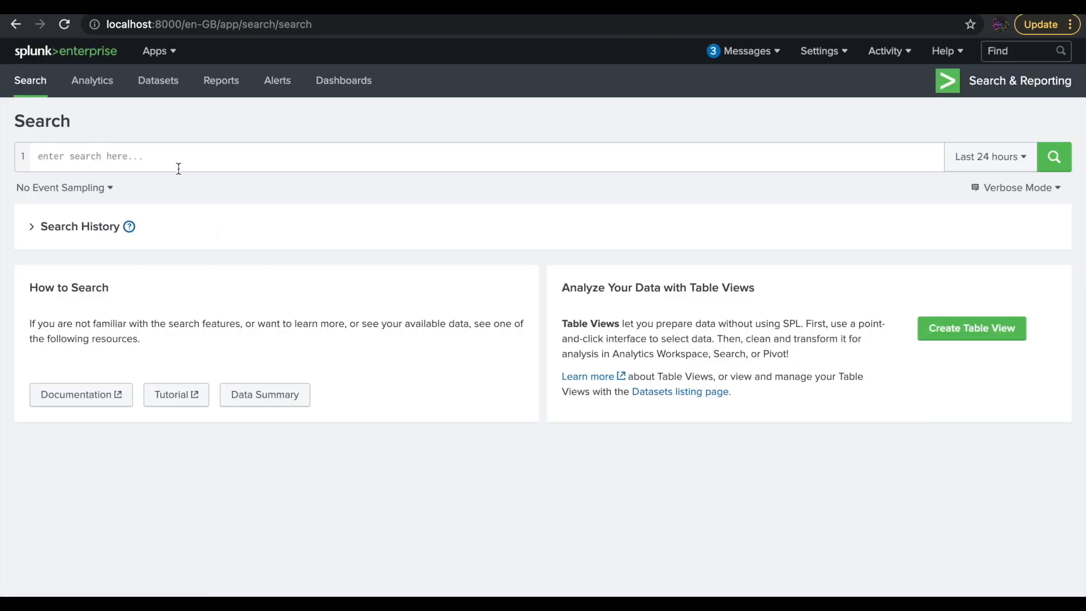
{"action": "left_click", "coordinate": [105, 231]}
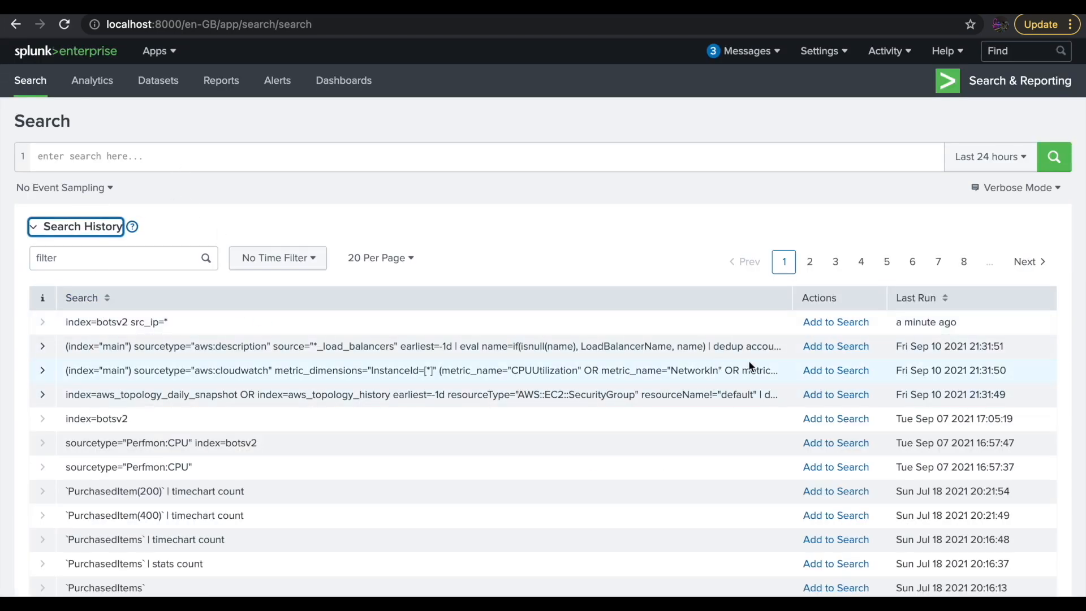
{"action": "left_click", "coordinate": [836, 322]}
{"action": "left_click", "coordinate": [1044, 159]}
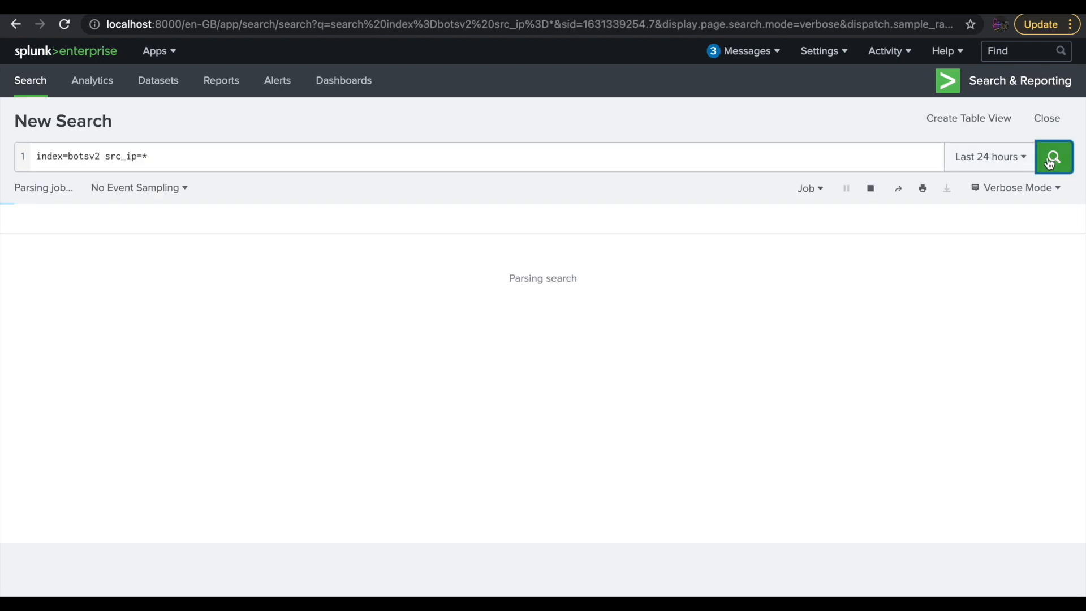
{"action": "left_click", "coordinate": [1019, 161]}
{"action": "left_click", "coordinate": [831, 240]}
{"action": "left_click", "coordinate": [1053, 157]}
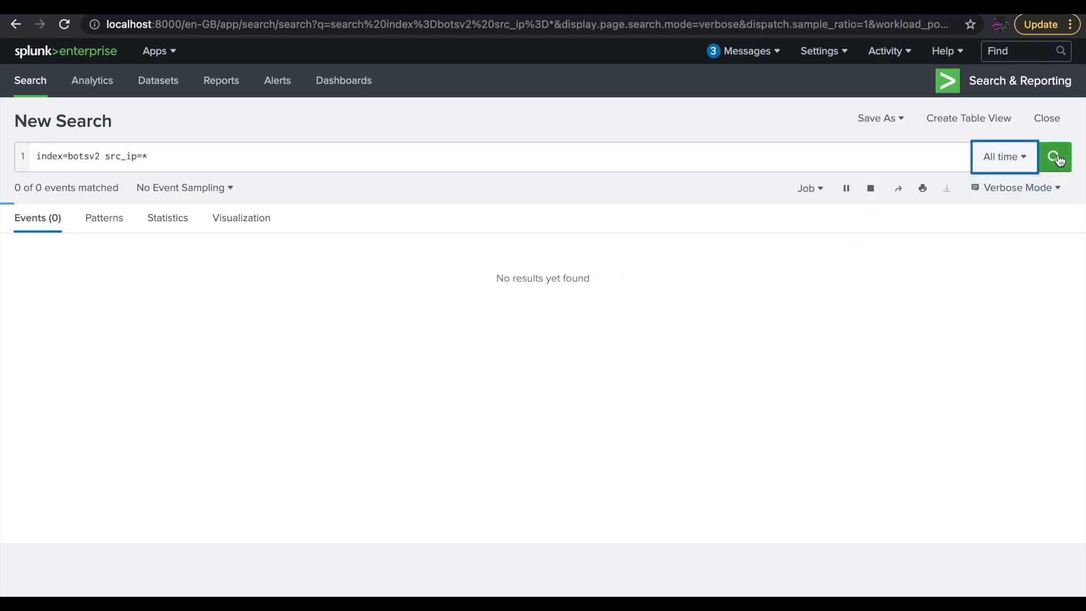
Step: Expand the first botsv2 event and check its event actions for Demo_Get_Info
{"action": "left_click", "coordinate": [587, 157]}
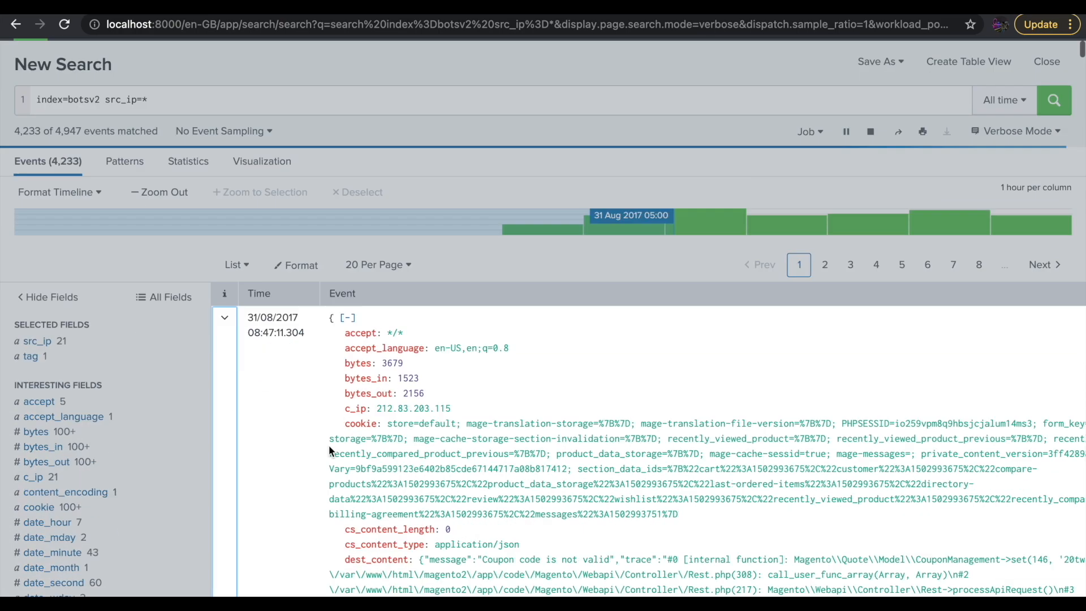
{"action": "scroll", "coordinate": [328, 444], "scroll_direction": "down", "scroll_amount": 10}
{"action": "scroll", "coordinate": [329, 446], "scroll_direction": "down", "scroll_amount": 12}
{"action": "left_click", "coordinate": [352, 403]}
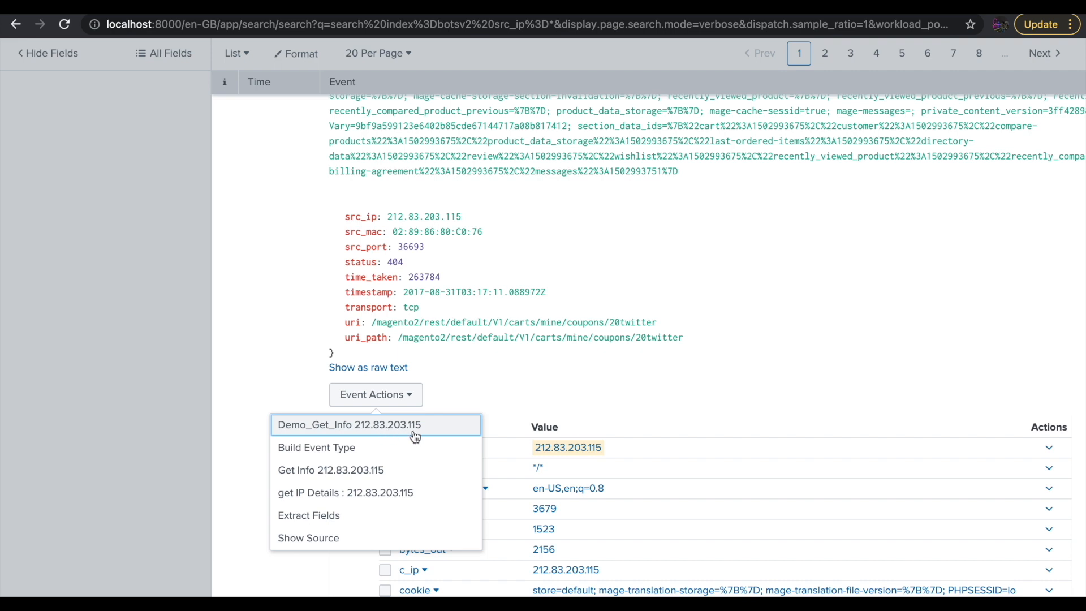
Step: Run the Demo_Get_Info workflow action from the first event's actions to open the who.is lookup of its source IP
{"action": "left_click", "coordinate": [633, 387]}
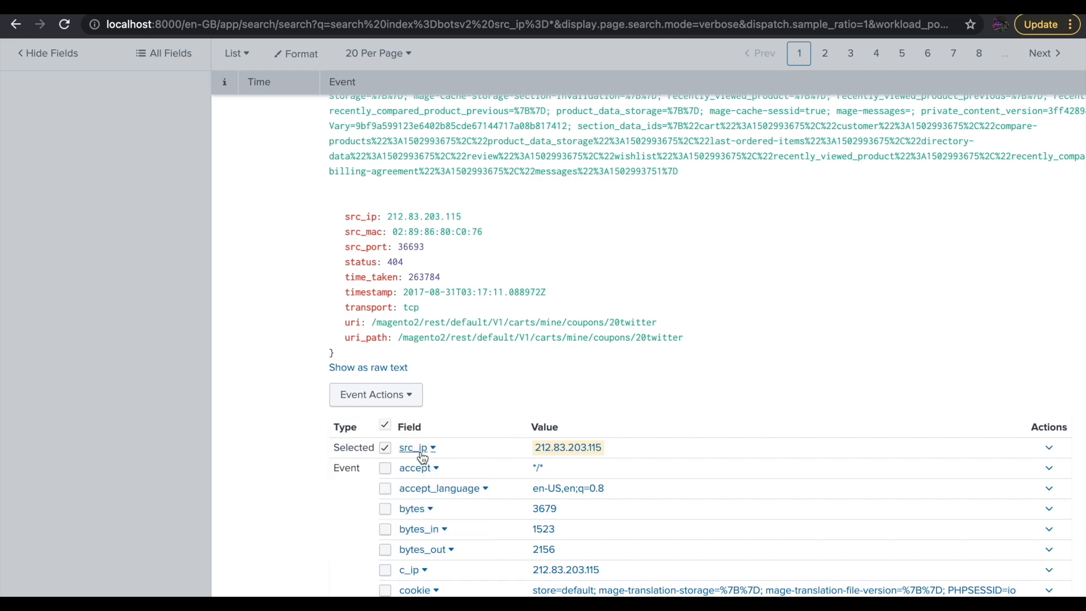
{"action": "left_click", "coordinate": [406, 401]}
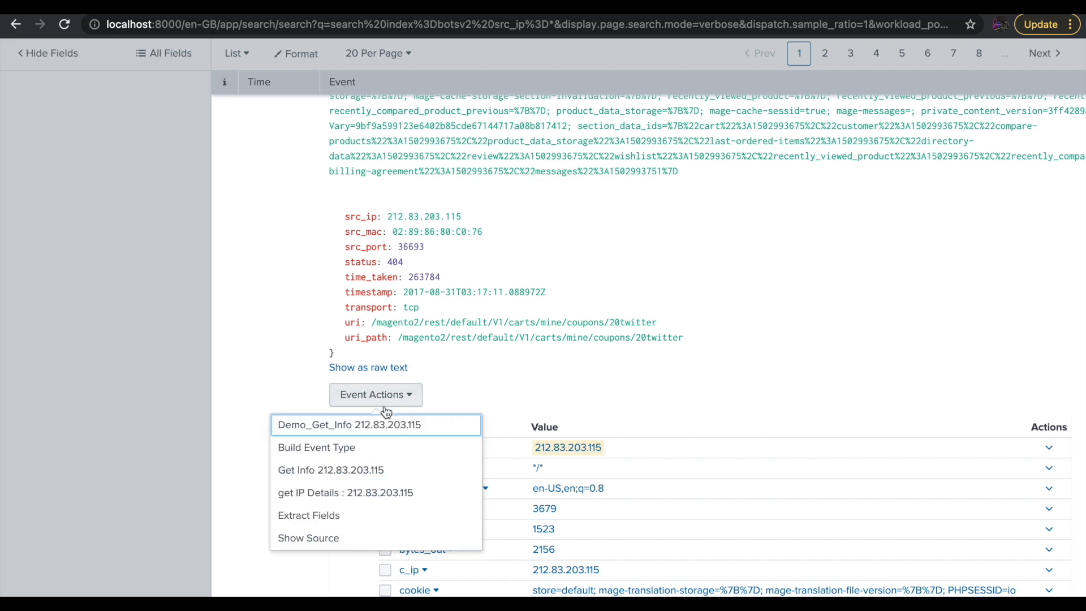
{"action": "left_click", "coordinate": [336, 429]}
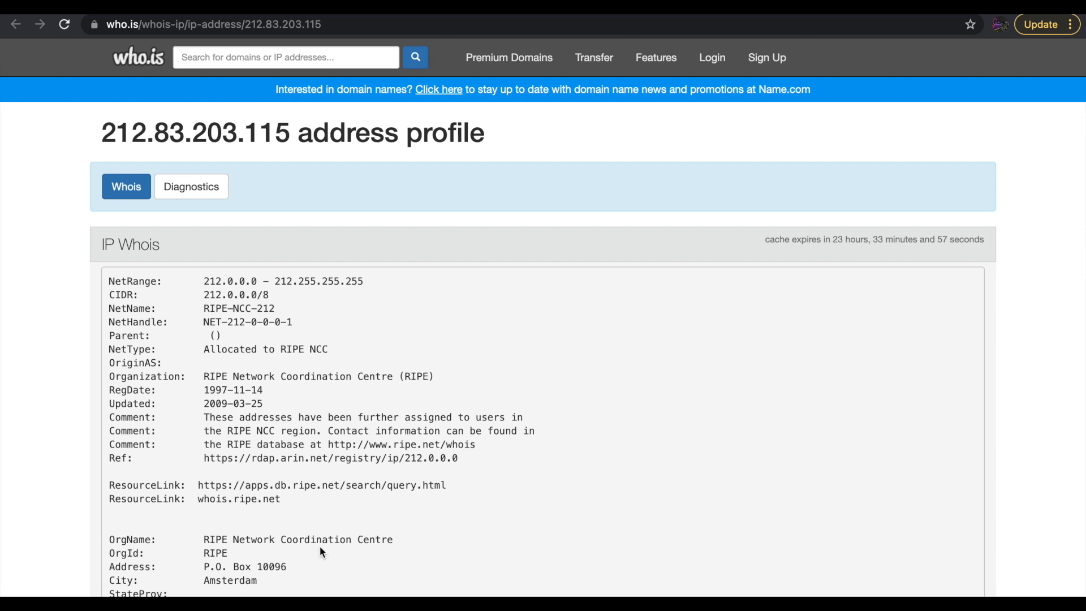
{"action": "key", "text": "super+Tab"}
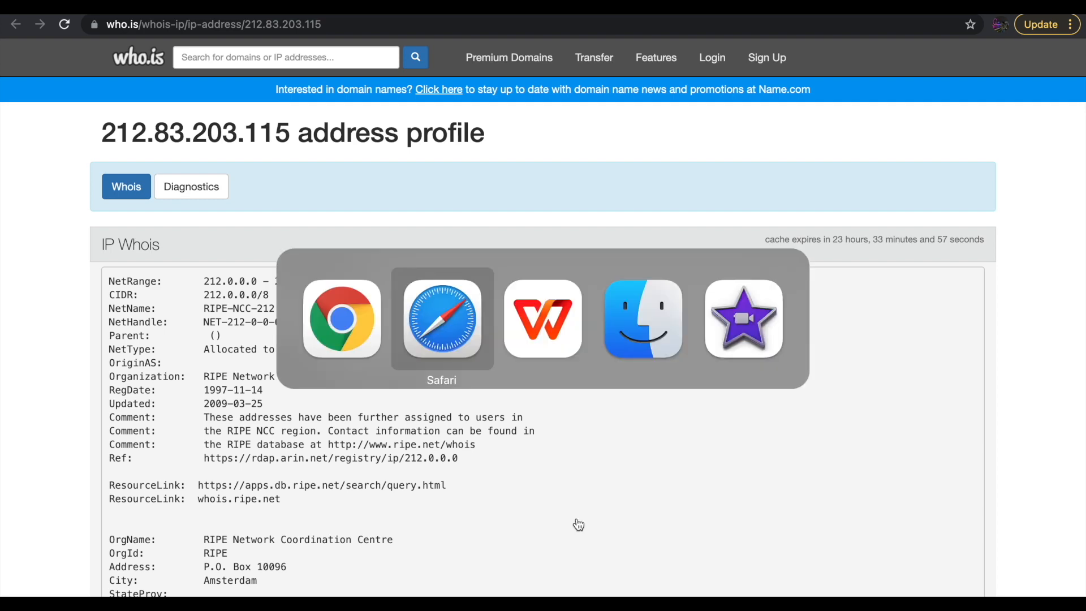